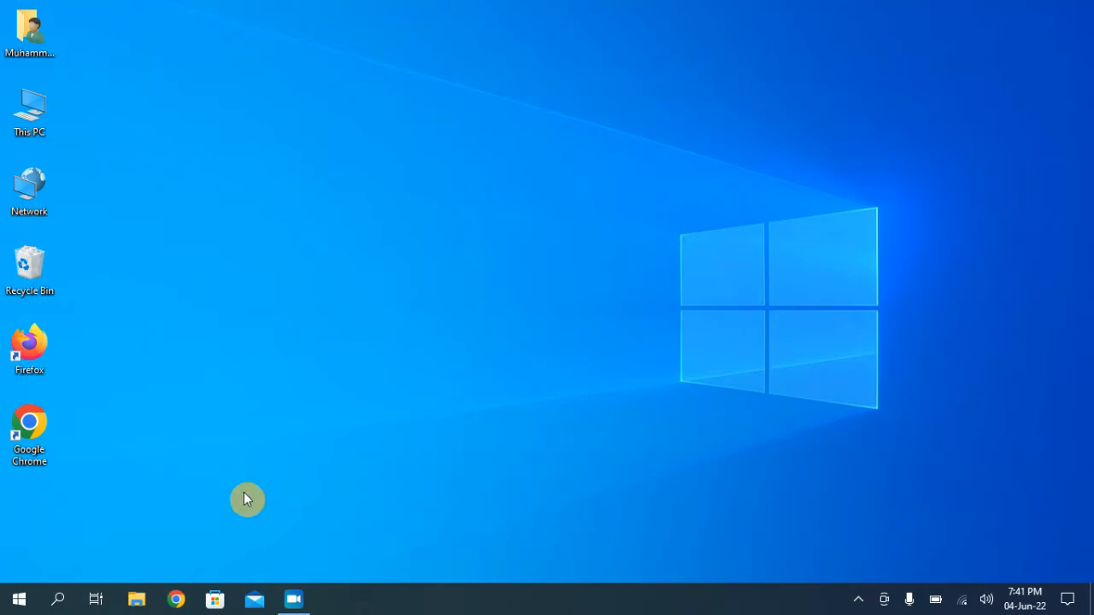
# Open Google Chrome, search the web for "java jdk" and open Oracle's Java Downloads page
pyautogui.click(176, 599)
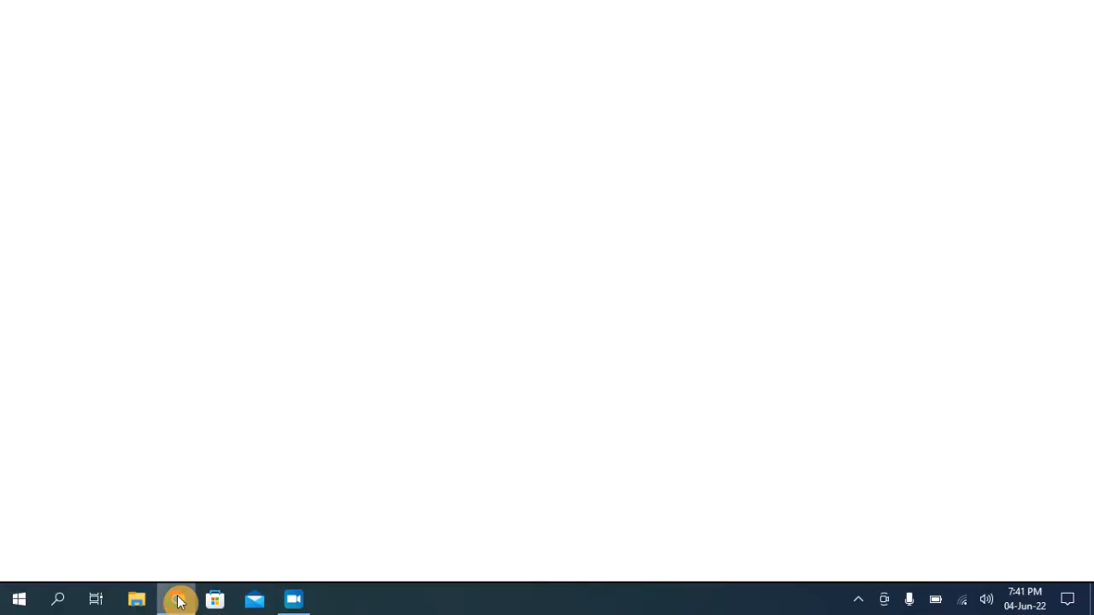
pyautogui.write('java ')
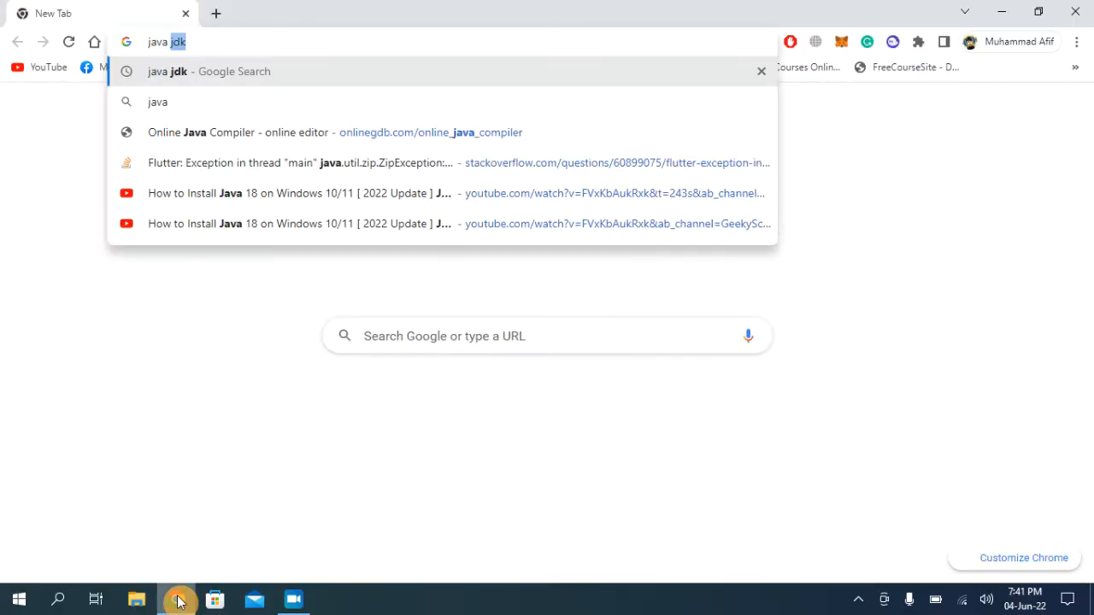
pyautogui.write('jdk')
pyautogui.press('Return')
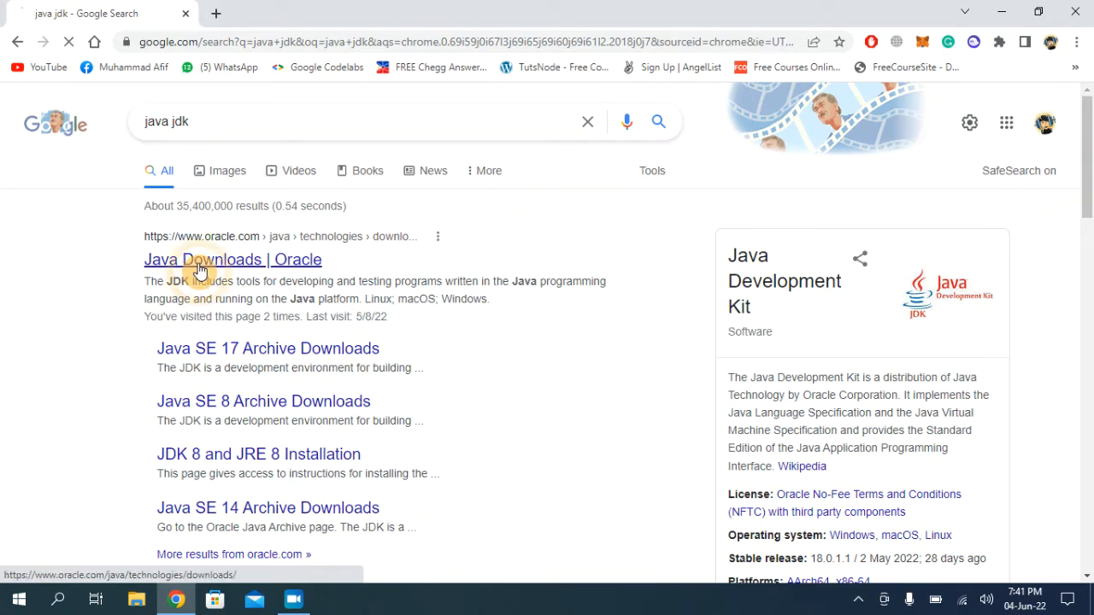
pyautogui.click(200, 269)
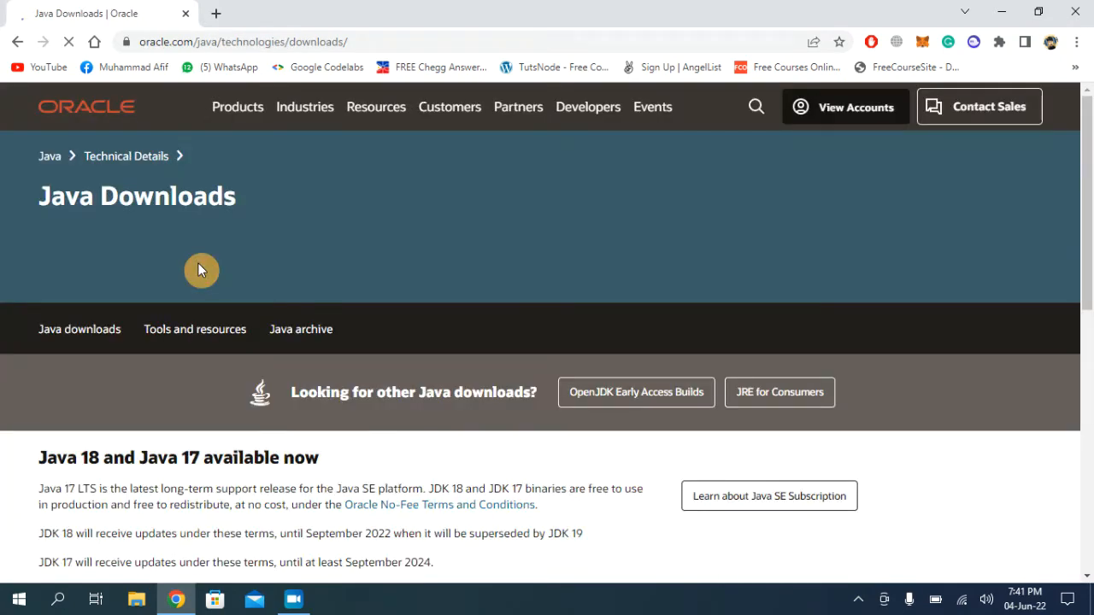
# Show the Windows downloads for Java 18 on the Java Downloads page
pyautogui.moveTo(1089, 154); pyautogui.dragTo(1090, 196)
pyautogui.scroll(-2, 1090, 197)
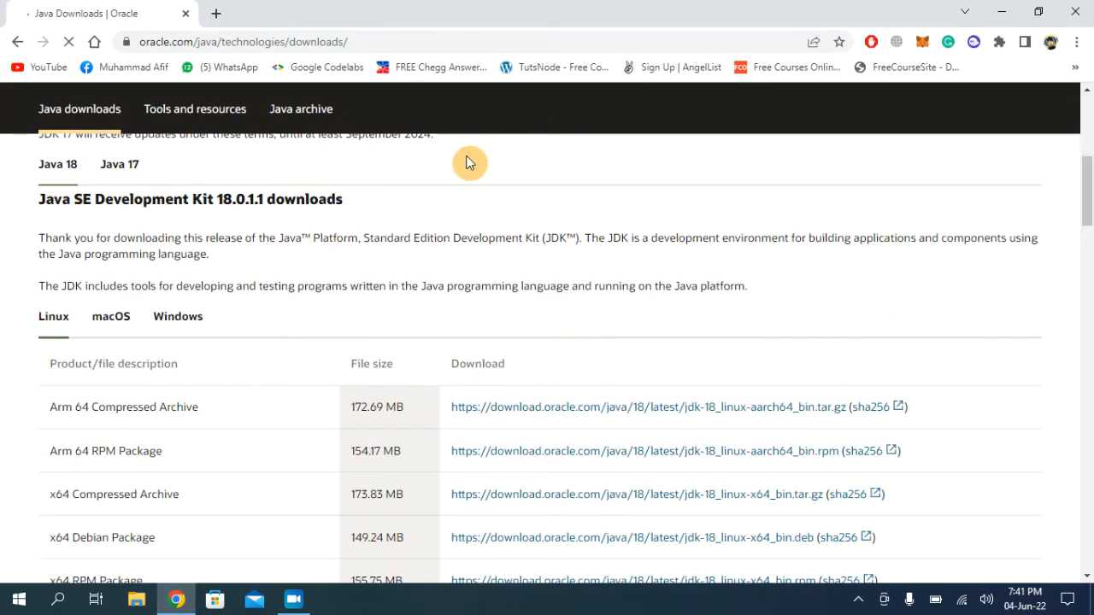
pyautogui.click(49, 169)
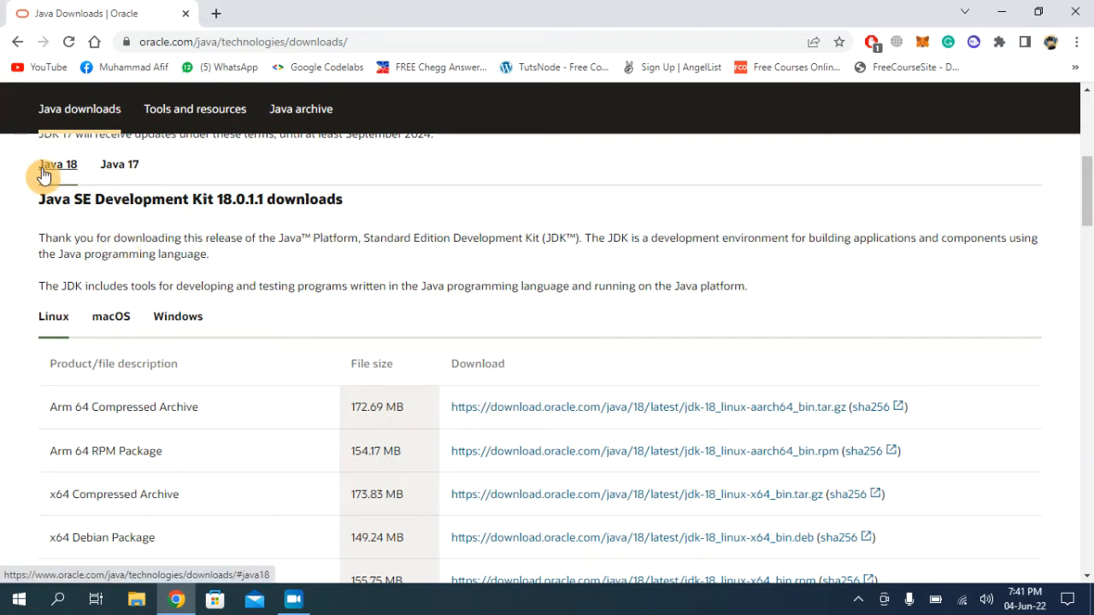
pyautogui.moveTo(1087, 192); pyautogui.dragTo(1087, 205)
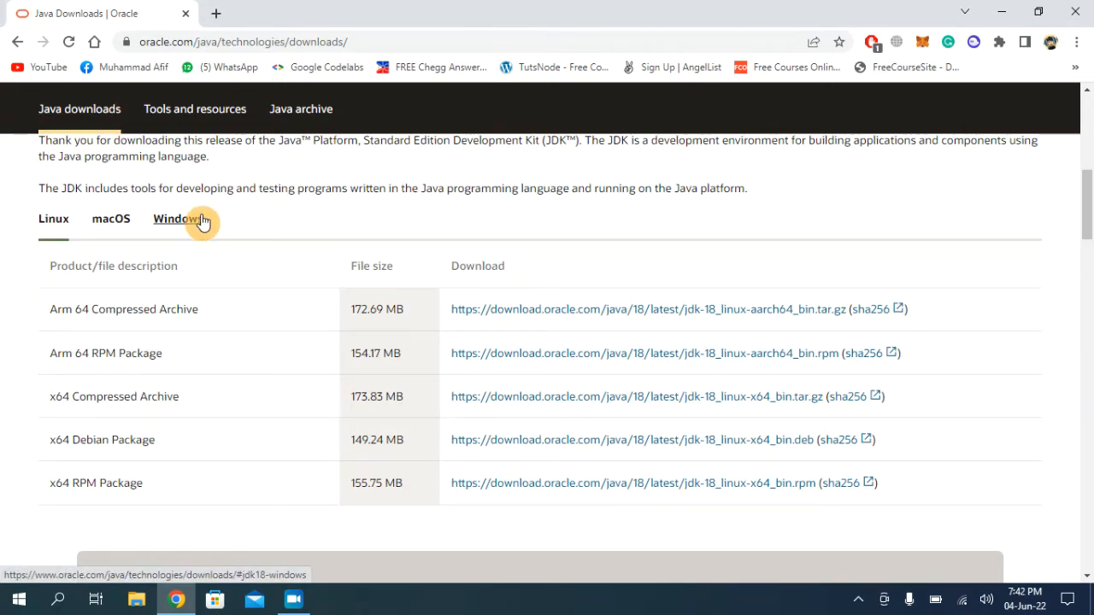
pyautogui.click(162, 224)
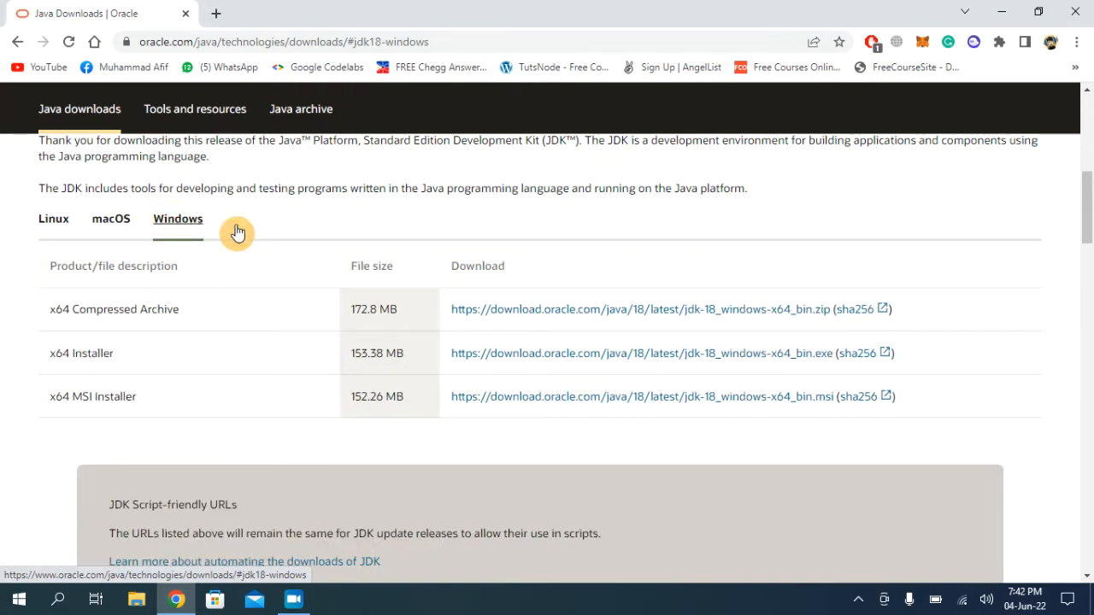
# Download the x64 MSI Installer, jdk-18_windows-x64_bin.msi
pyautogui.scroll(-1, 1087, 221)
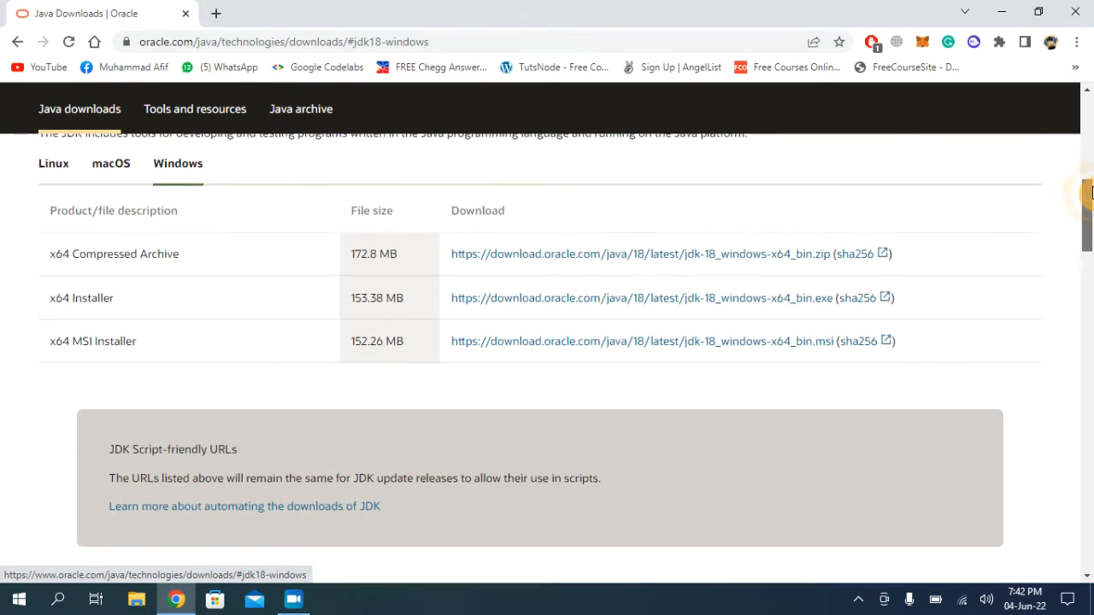
pyautogui.scroll(2, 1087, 175)
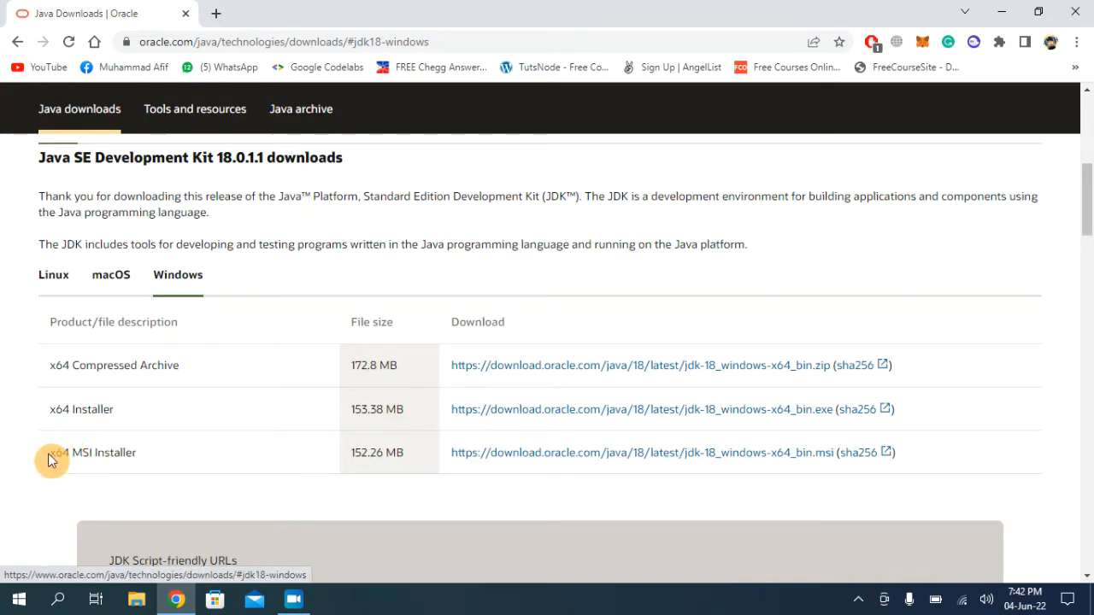
pyautogui.moveTo(50, 453); pyautogui.dragTo(137, 453)
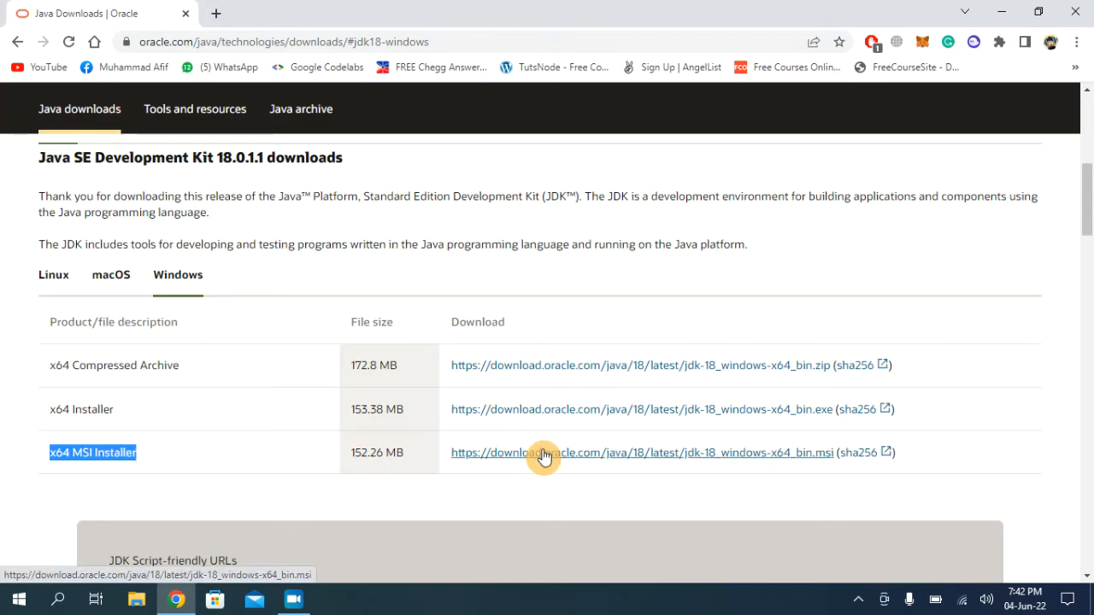
pyautogui.click(613, 455)
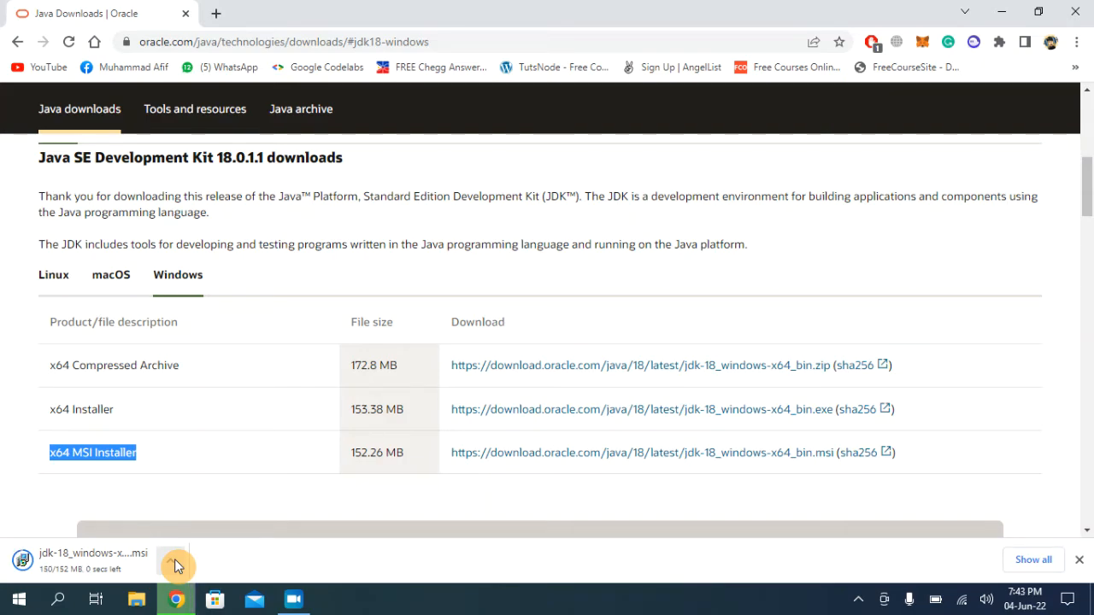
# Show the downloaded MSI file in its folder, refresh the folder and launch the jdk-18_windows-x64_bin installer
pyautogui.click(175, 559)
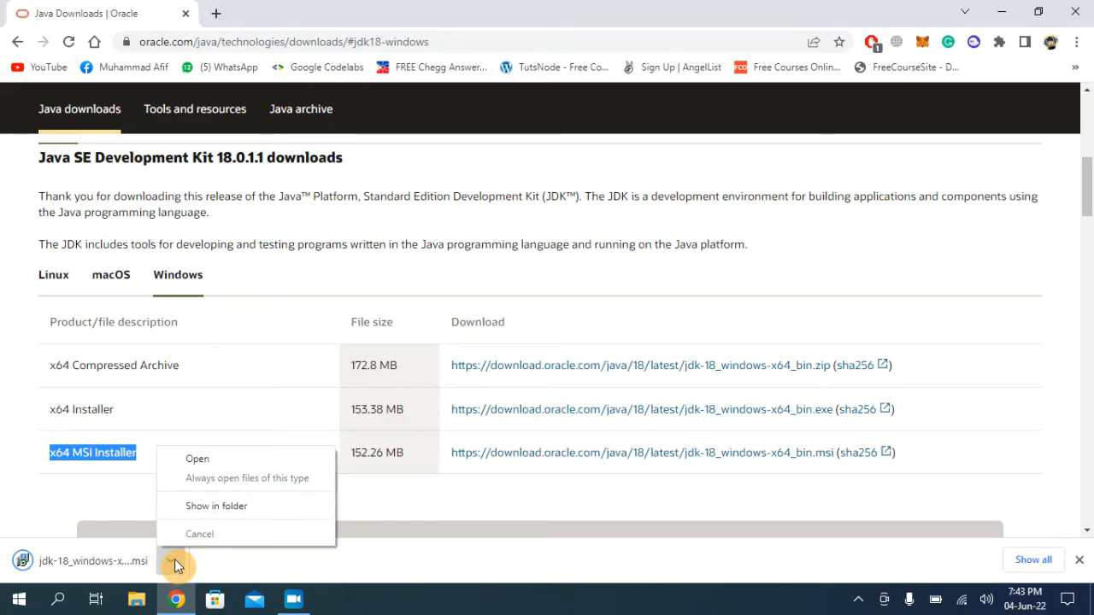
pyautogui.click(264, 506)
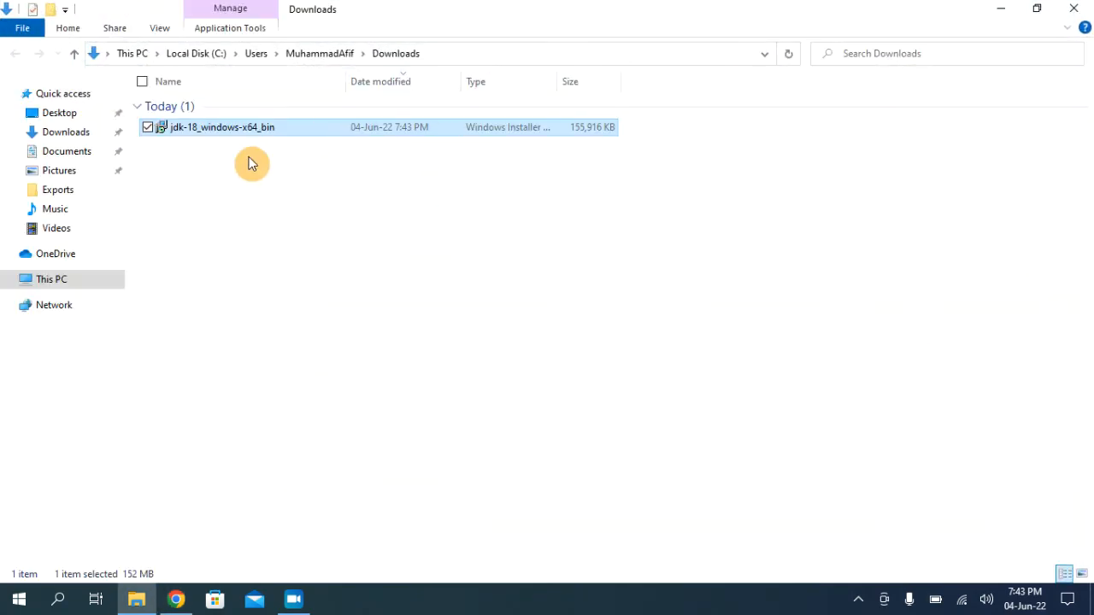
pyautogui.rightClick(227, 174)
pyautogui.click(196, 237)
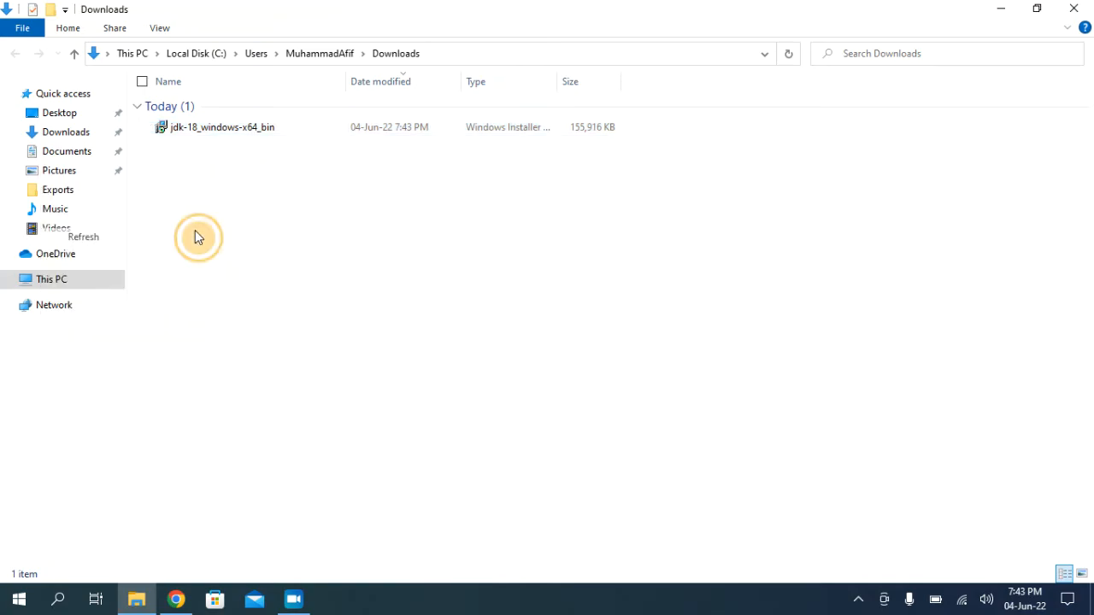
pyautogui.doubleClick(235, 135)
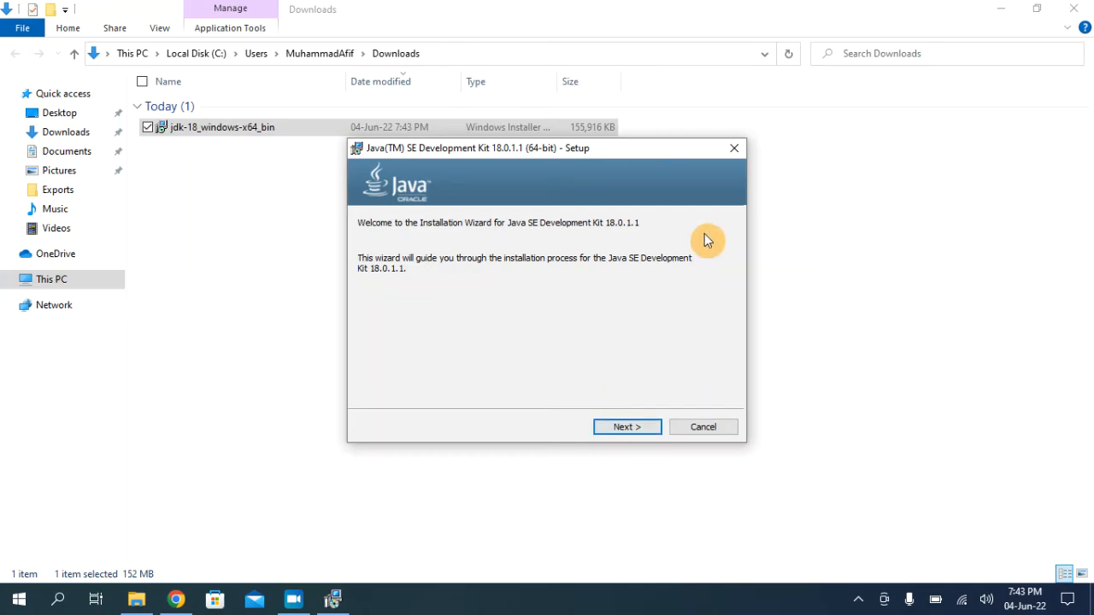
# Install the JDK in the default folder C:\Program Files\Java\jdk-18.0.1.1\, then close the setup wizard, Downloads folder and browser
pyautogui.click(629, 429)
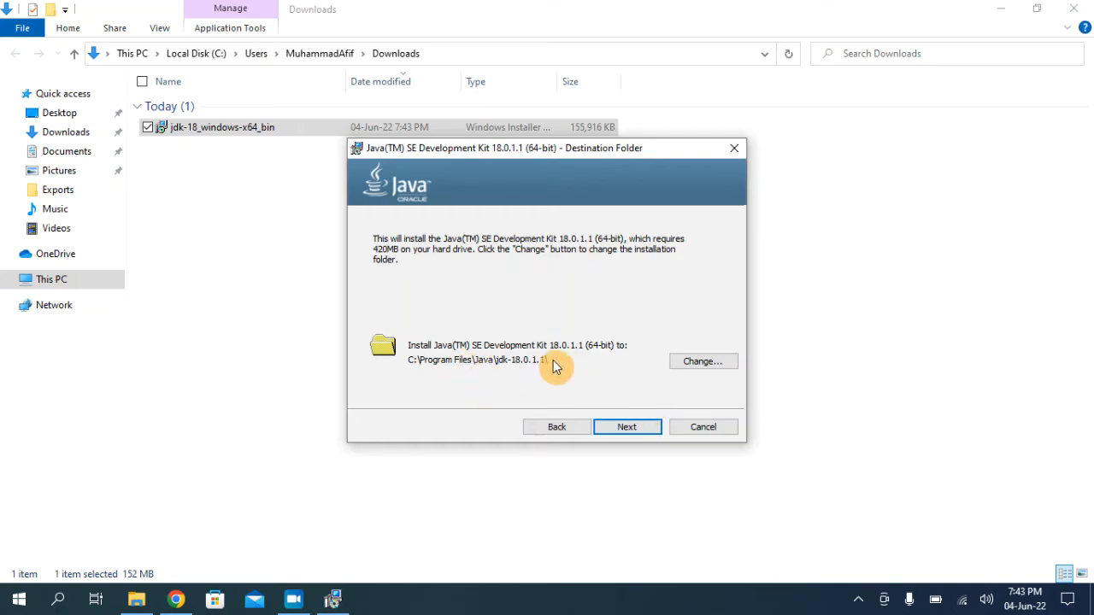
pyautogui.click(612, 428)
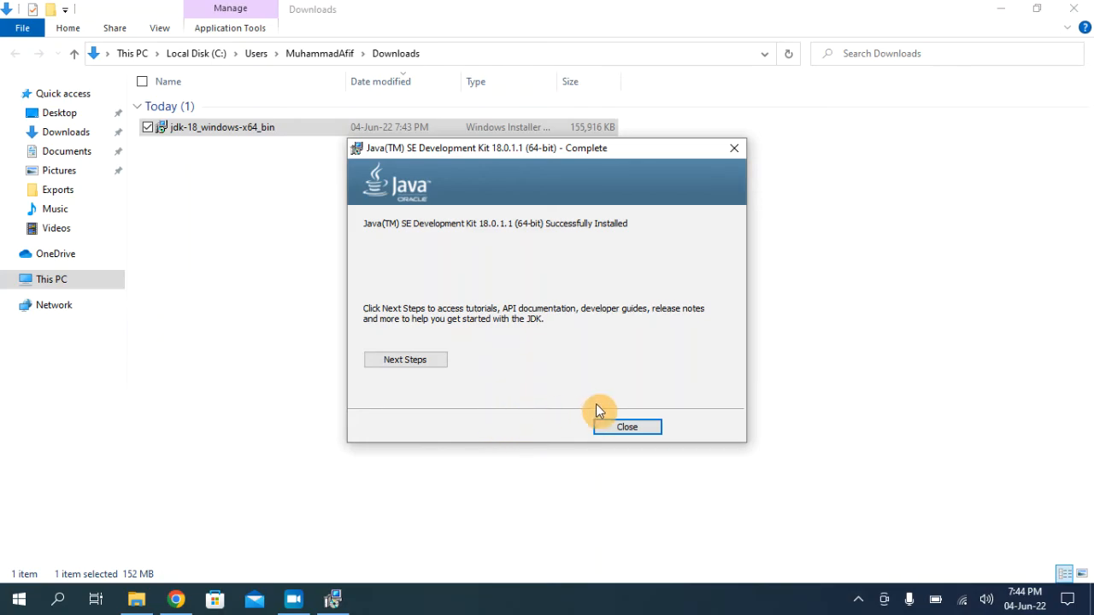
pyautogui.click(651, 430)
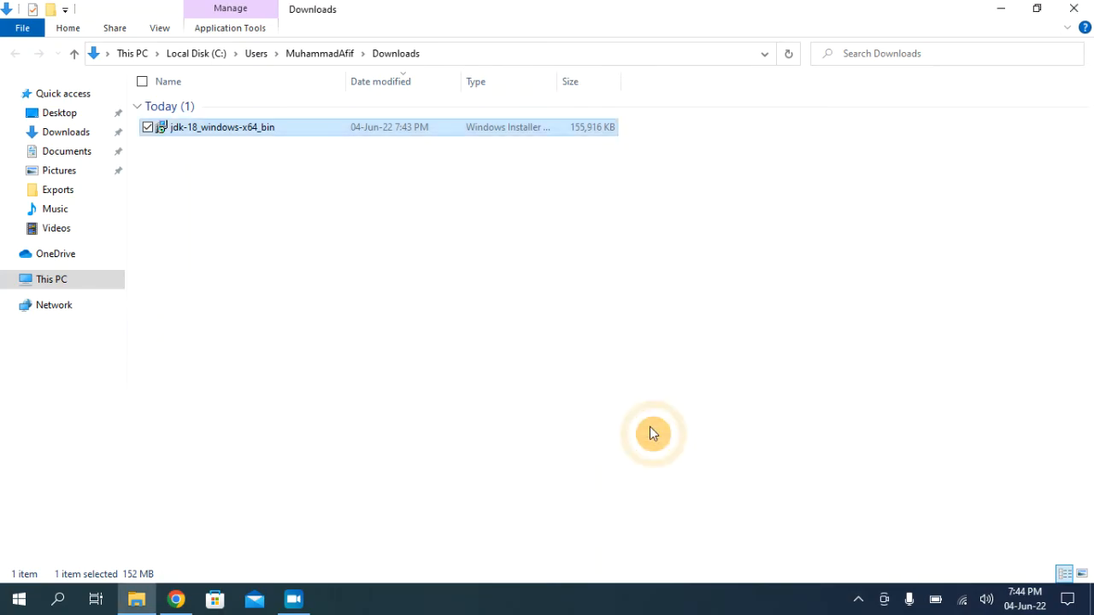
pyautogui.click(1086, 8)
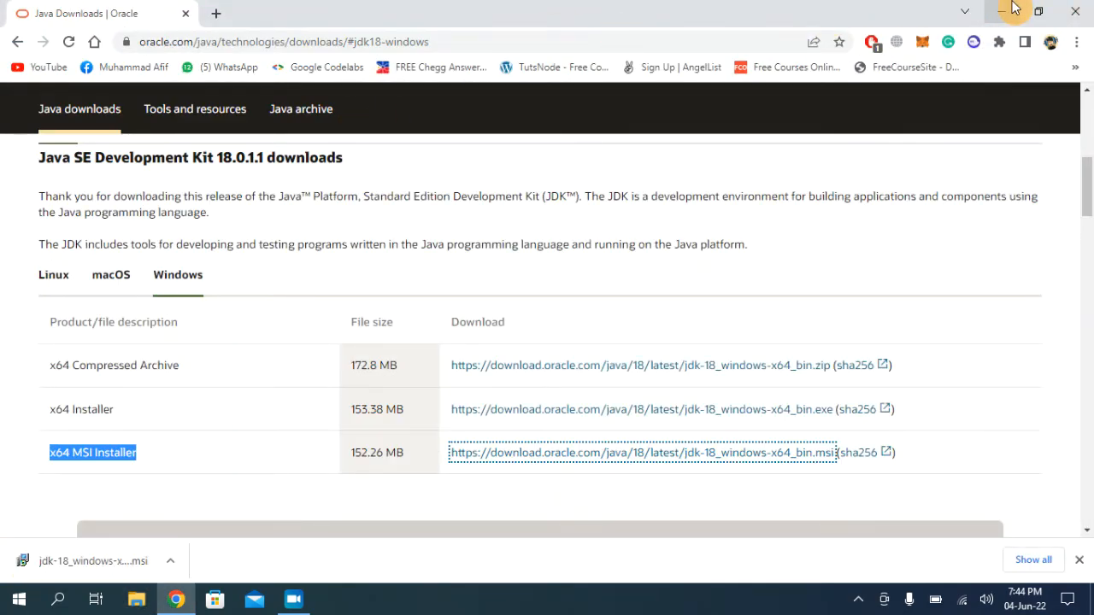
pyautogui.click(1077, 10)
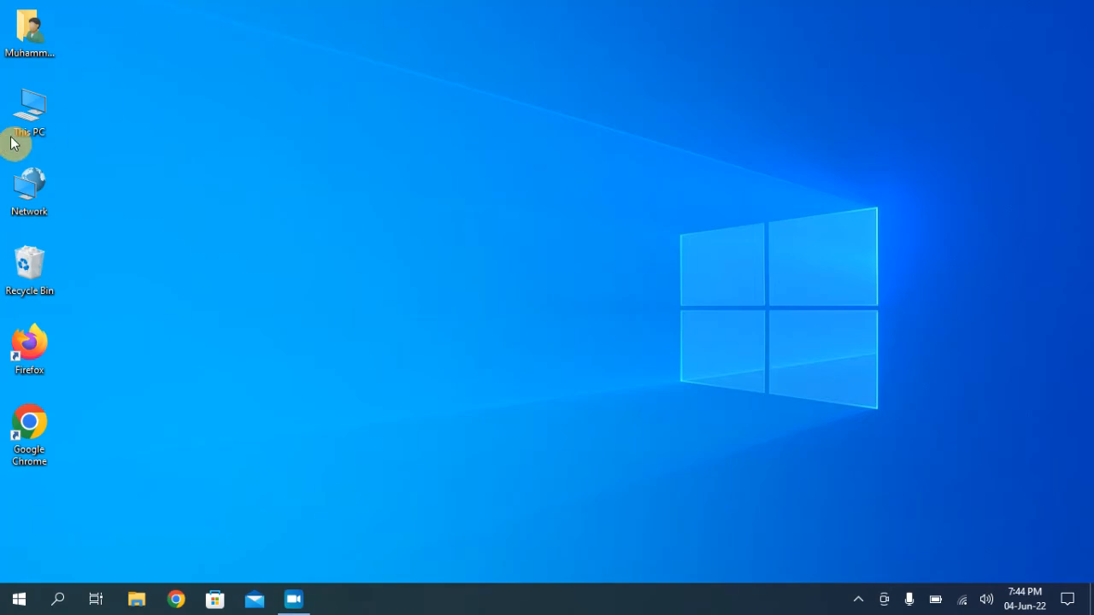
# Open the folder C:\Program Files\Java\jdk-18.0.1.1\bin in File Explorer, starting from This PC
pyautogui.click(53, 109)
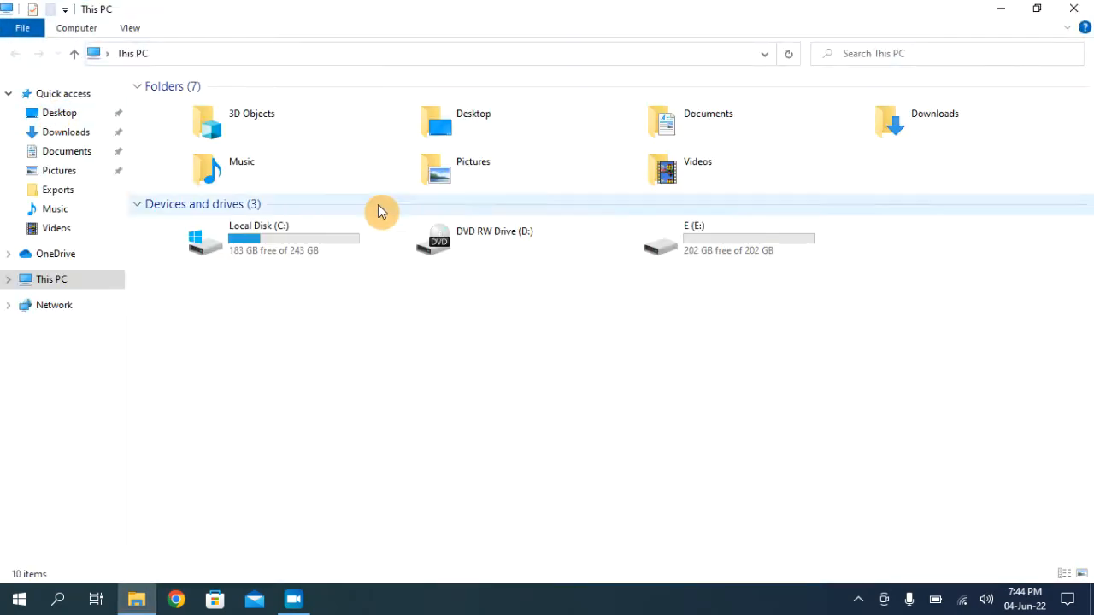
pyautogui.doubleClick(342, 239)
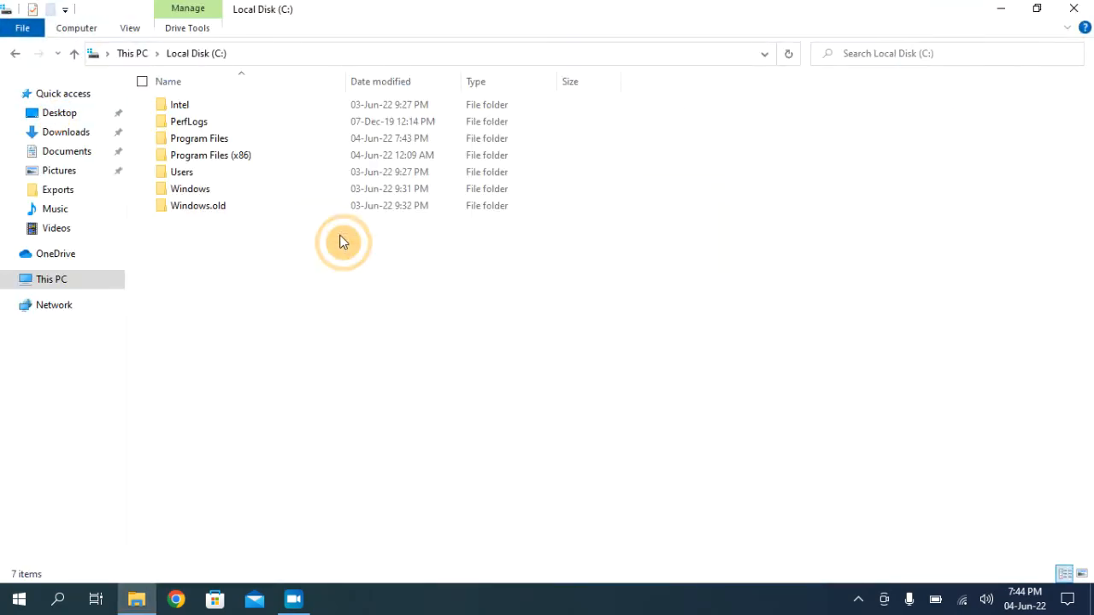
pyautogui.doubleClick(265, 140)
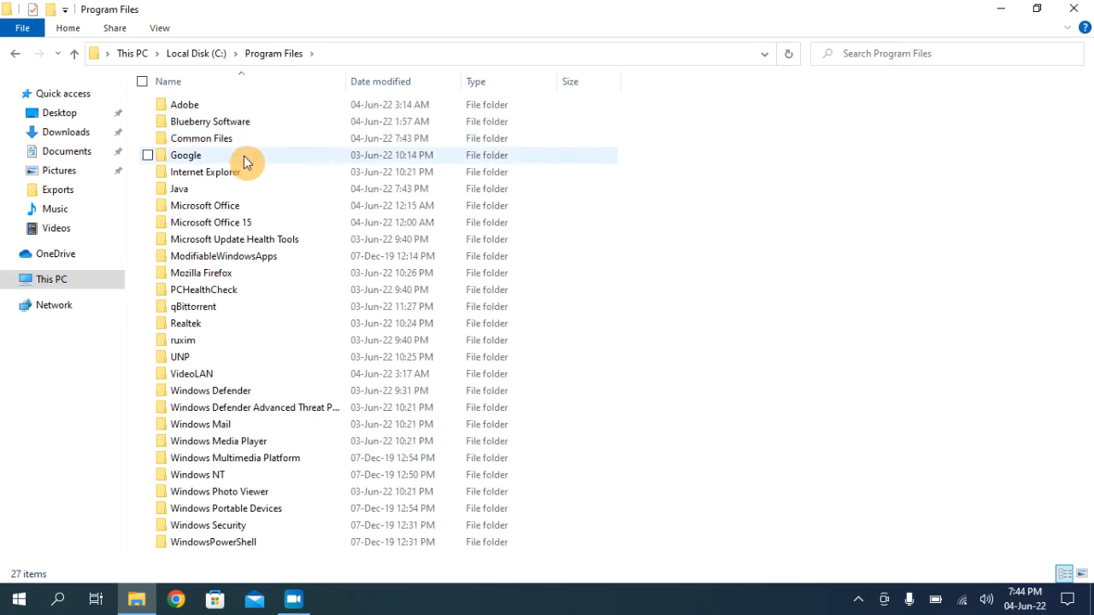
pyautogui.doubleClick(213, 189)
pyautogui.doubleClick(213, 109)
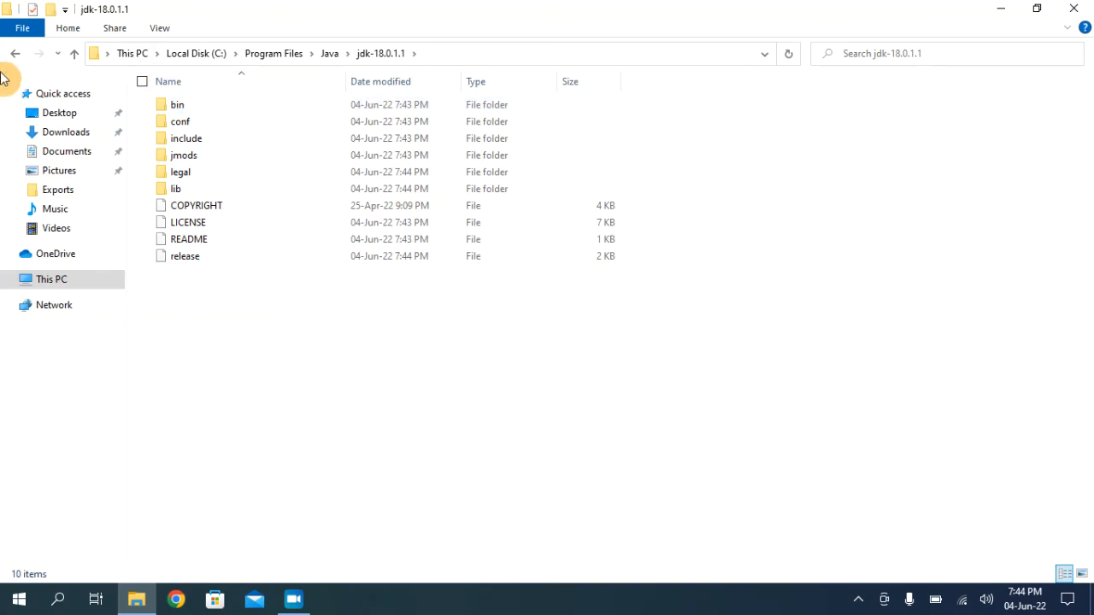
pyautogui.doubleClick(191, 107)
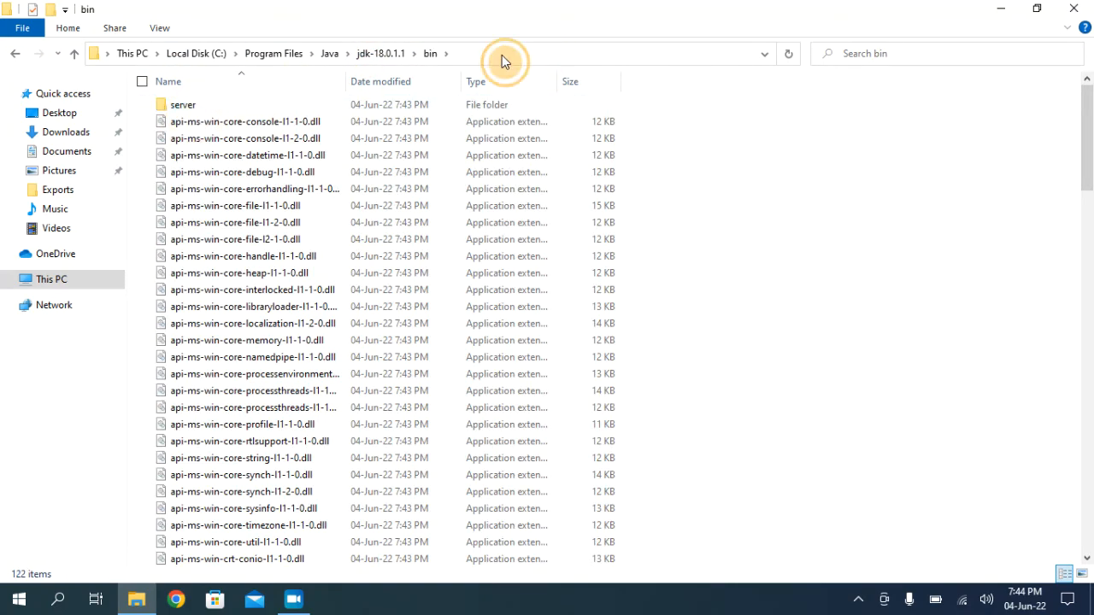
# Copy the full path of the JDK's bin folder
pyautogui.click(502, 54)
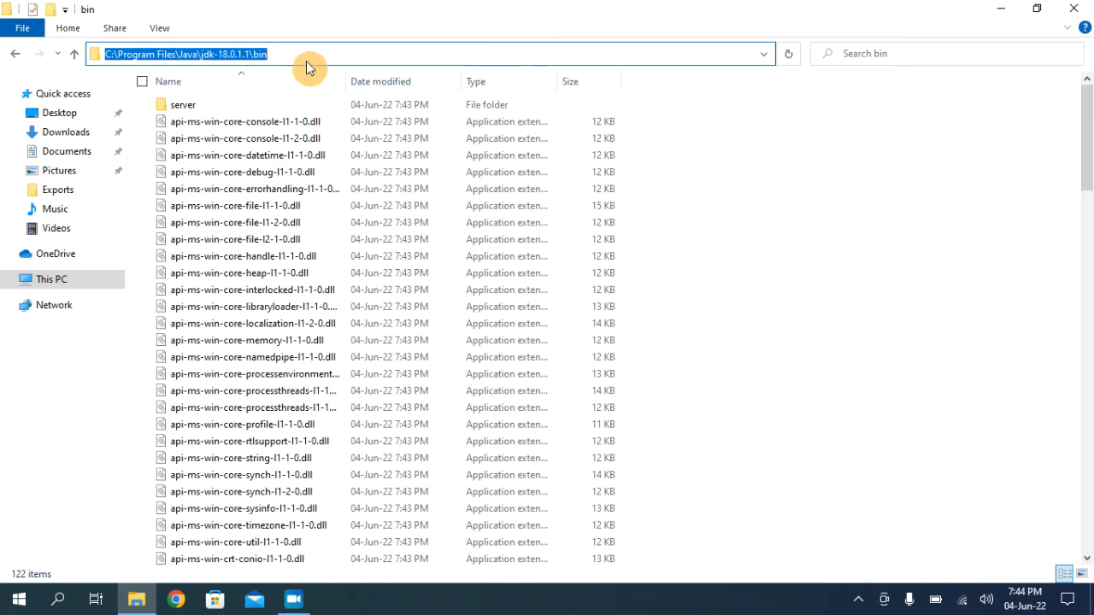
pyautogui.rightClick(256, 53)
pyautogui.click(205, 107)
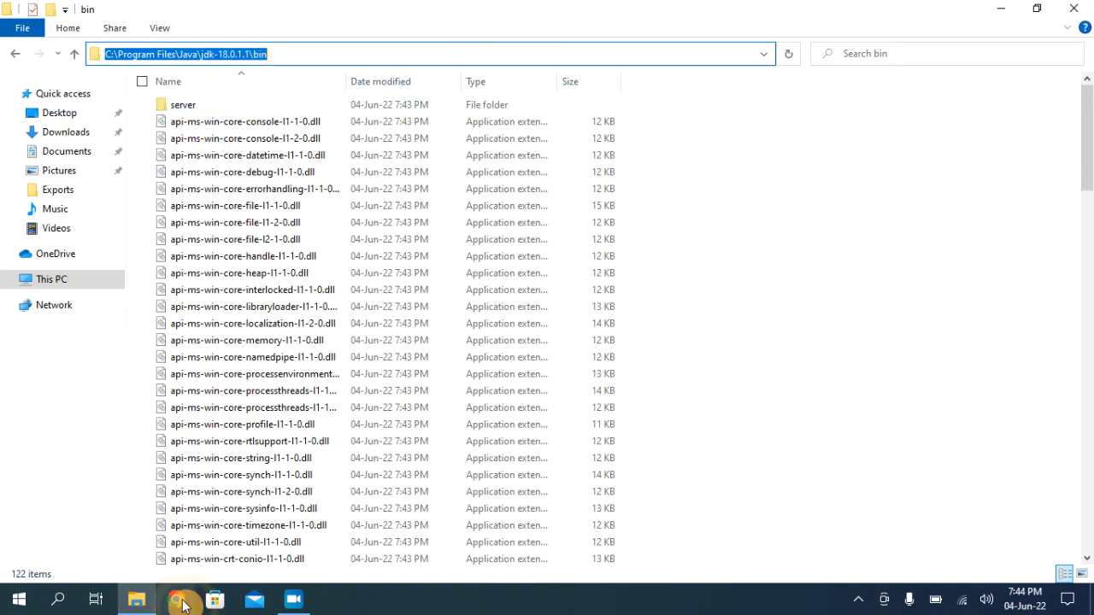
# Search Windows for "envi", open the system environment variables settings and bring up the Environment Variables dialog
pyautogui.click(62, 599)
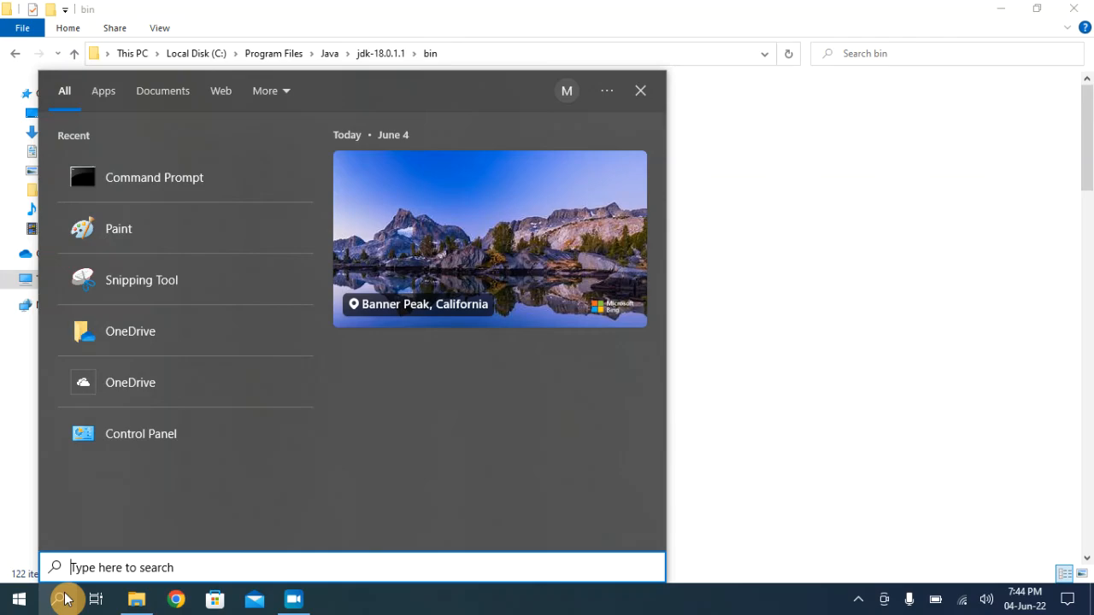
pyautogui.write('en')
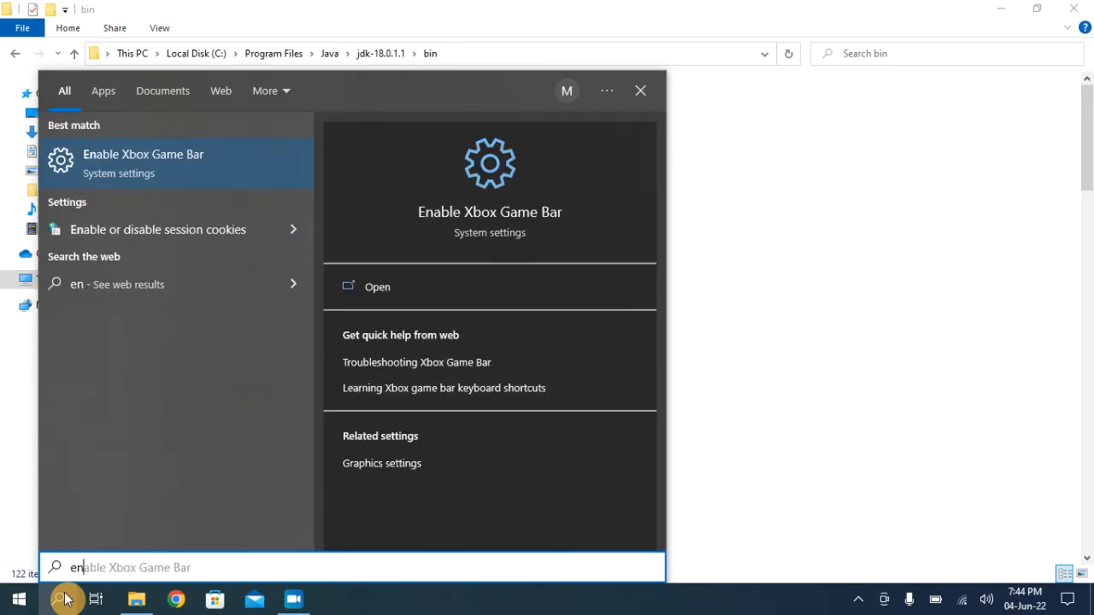
pyautogui.press('BackSpace')
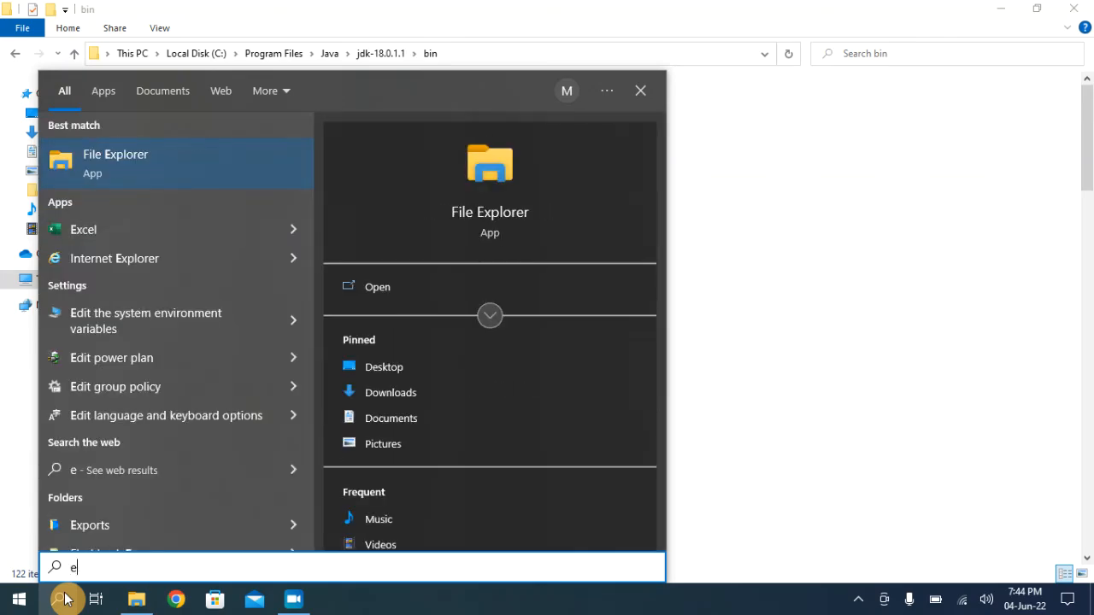
pyautogui.write('nvi')
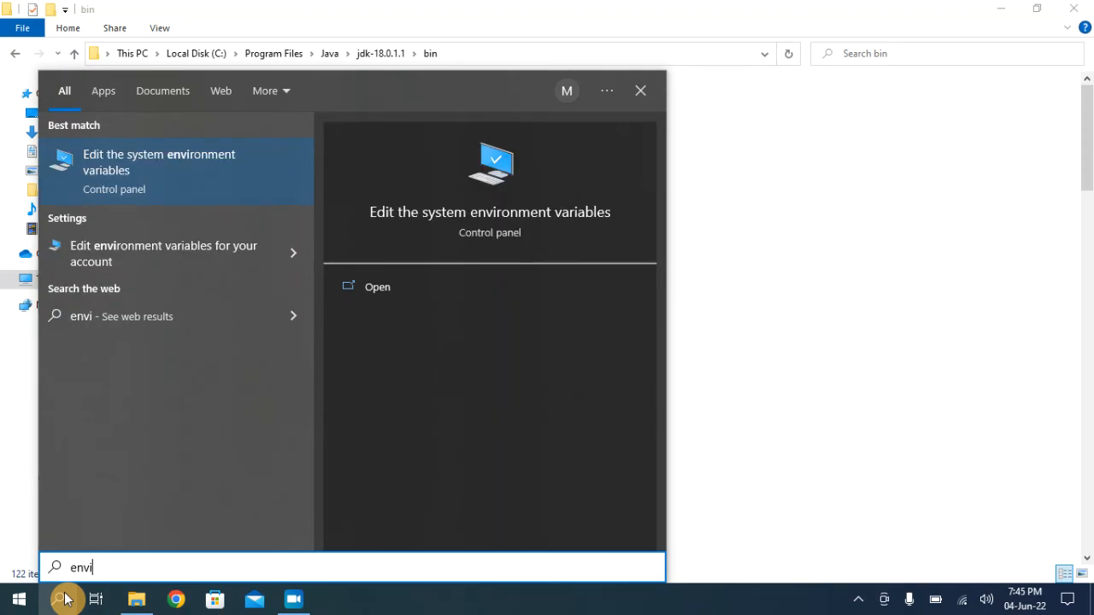
pyautogui.click(203, 159)
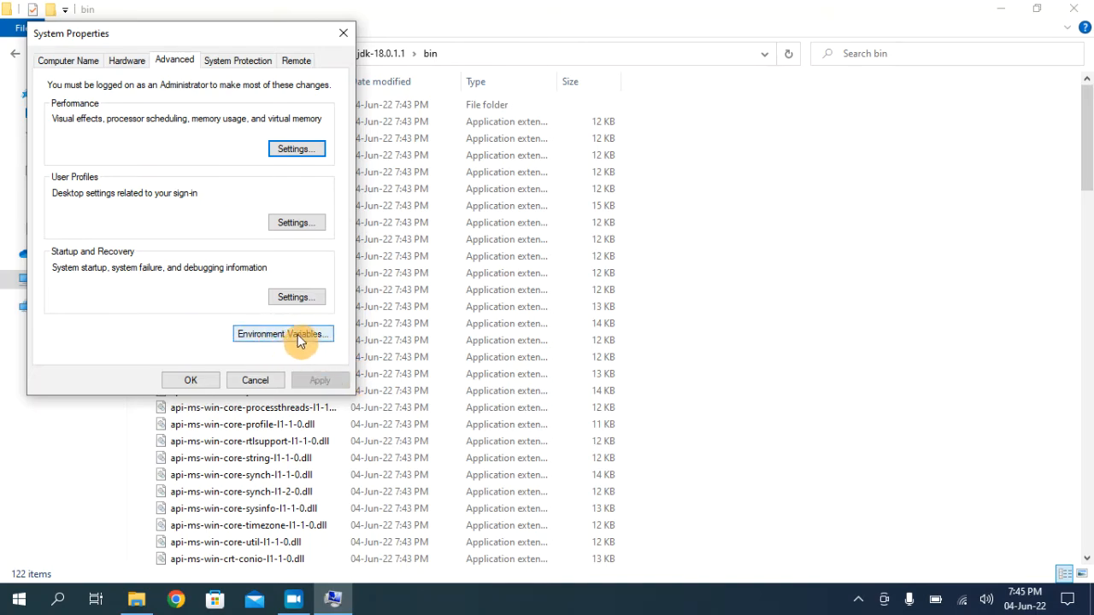
pyautogui.click(298, 334)
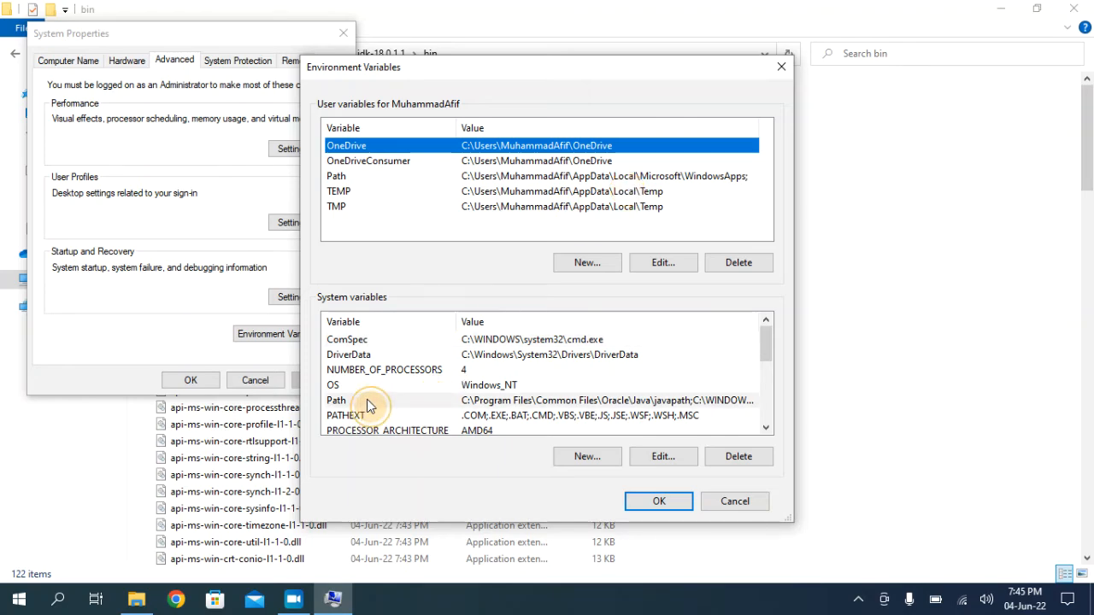
# Add C:\Program Files\Java\jdk-18.0.1.1\bin as a new entry in the system Path variable
pyautogui.click(341, 402)
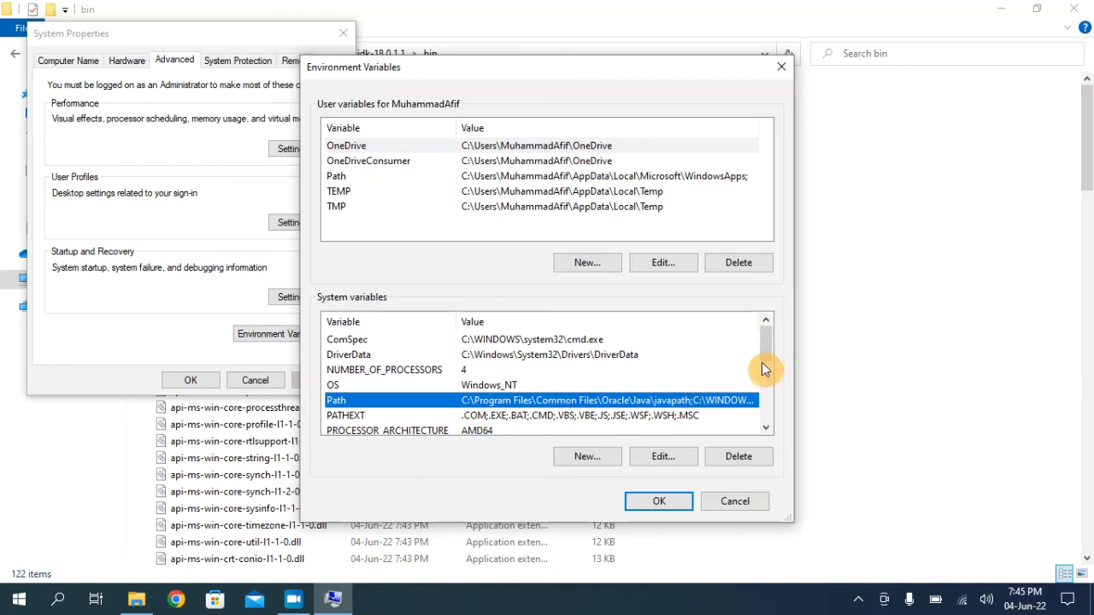
pyautogui.moveTo(767, 353); pyautogui.dragTo(767, 348)
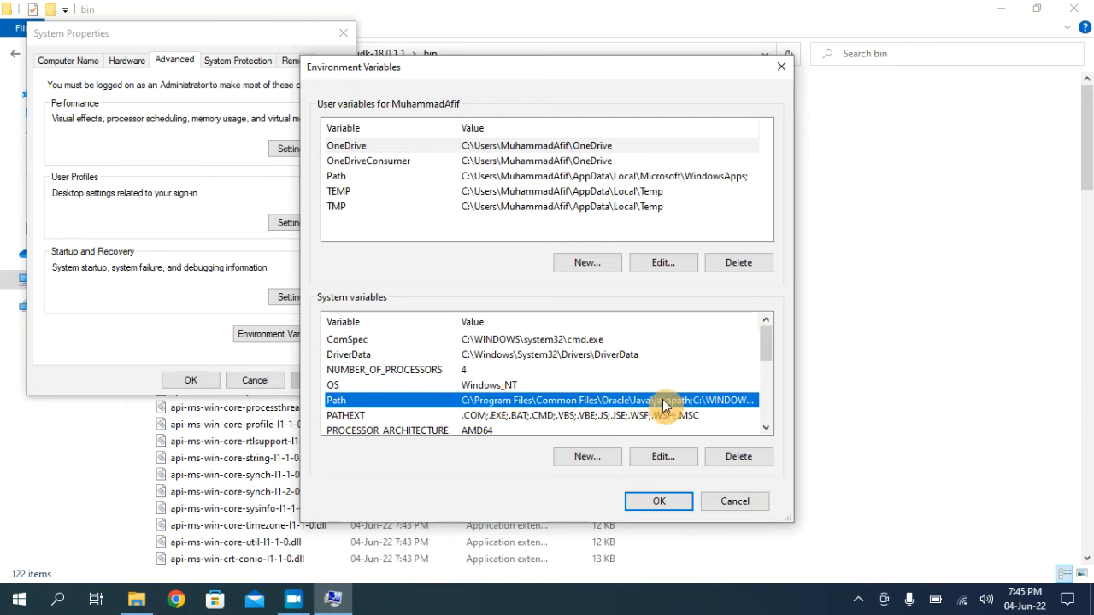
pyautogui.click(666, 457)
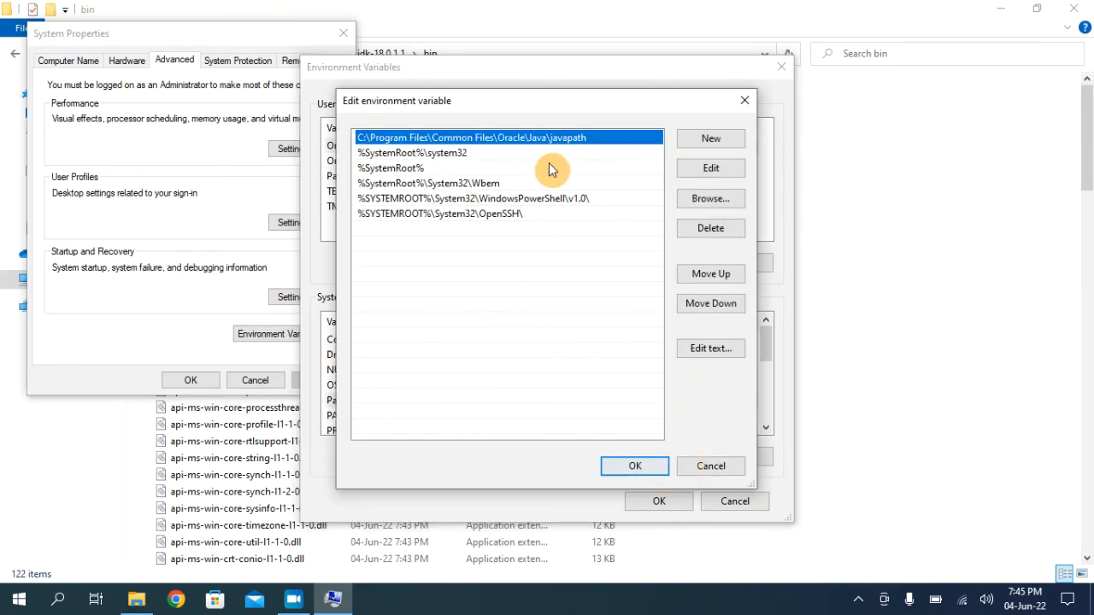
pyautogui.click(713, 141)
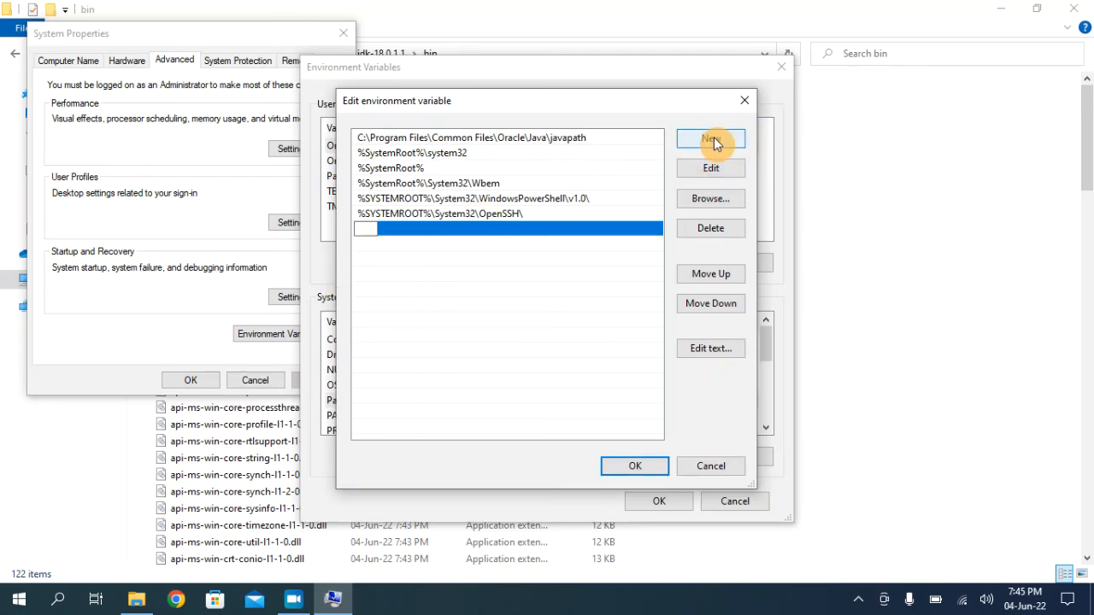
pyautogui.rightClick(365, 229)
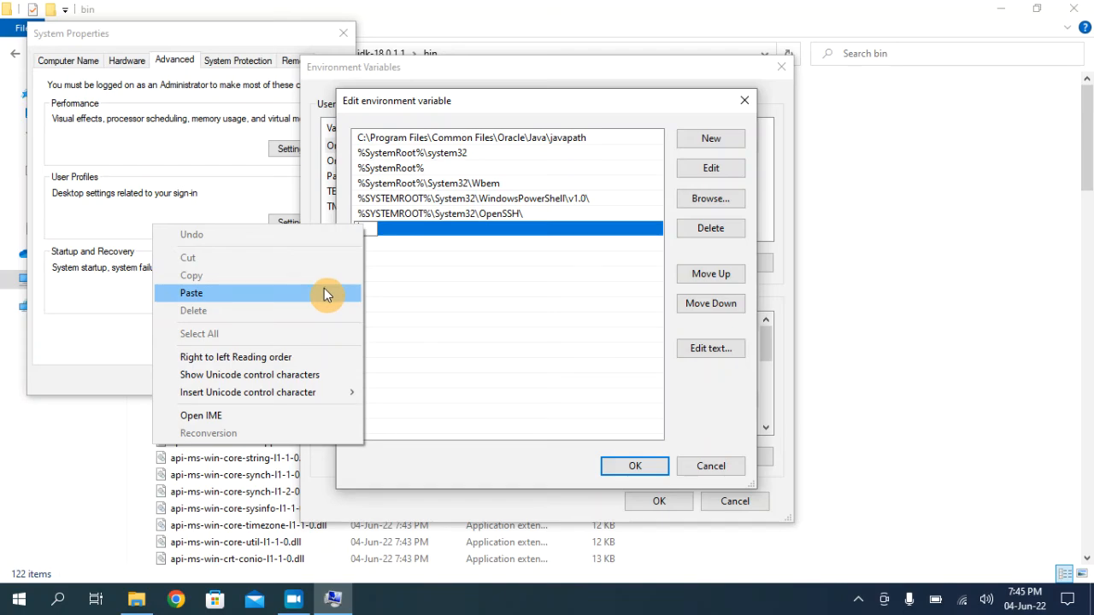
pyautogui.click(324, 291)
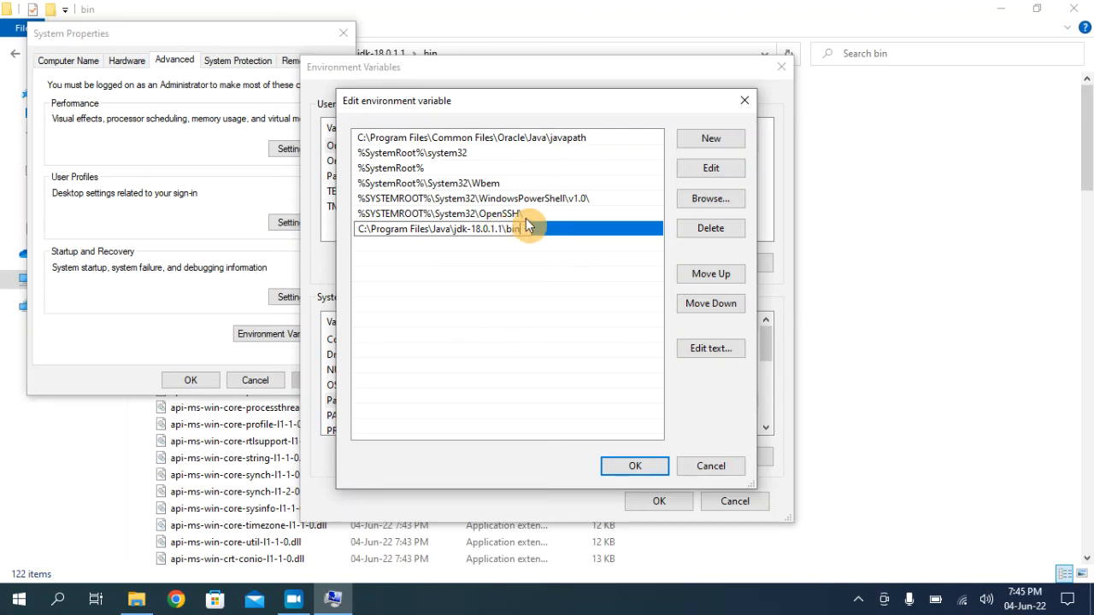
pyautogui.click(629, 466)
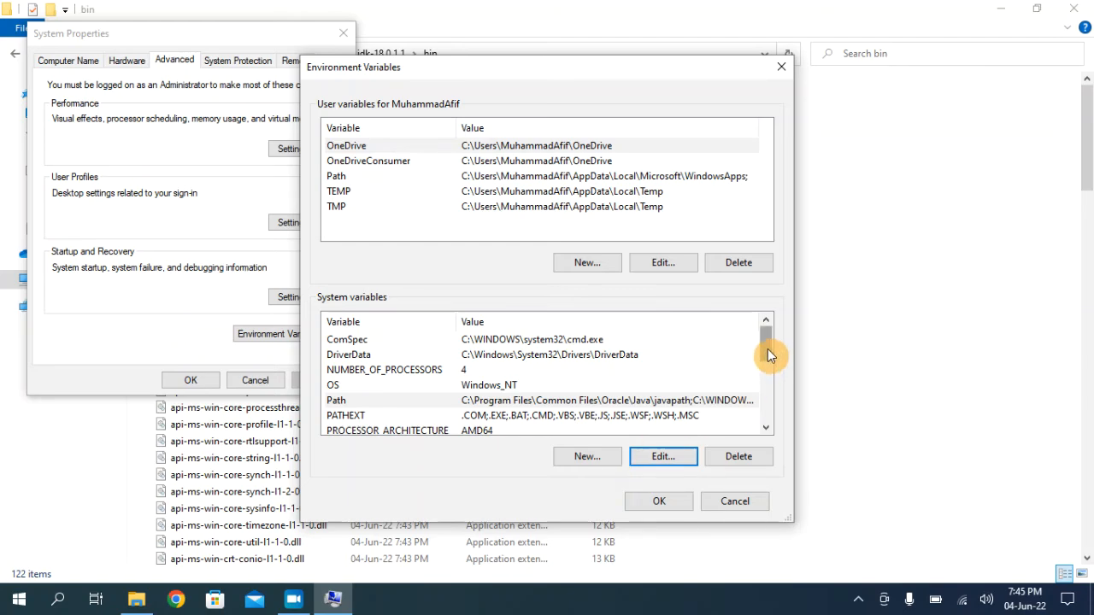
pyautogui.moveTo(769, 344)
pyautogui.mouseDown()
pyautogui.moveTo(768, 363)
pyautogui.moveTo(770, 350)
pyautogui.mouseUp()
pyautogui.click(579, 455)
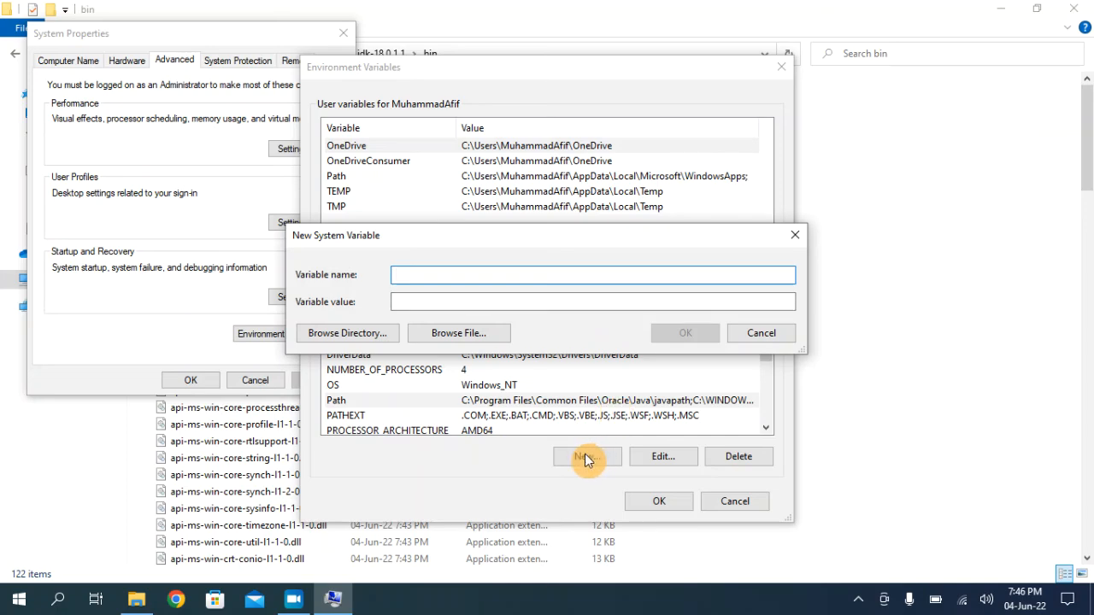
pyautogui.click(780, 333)
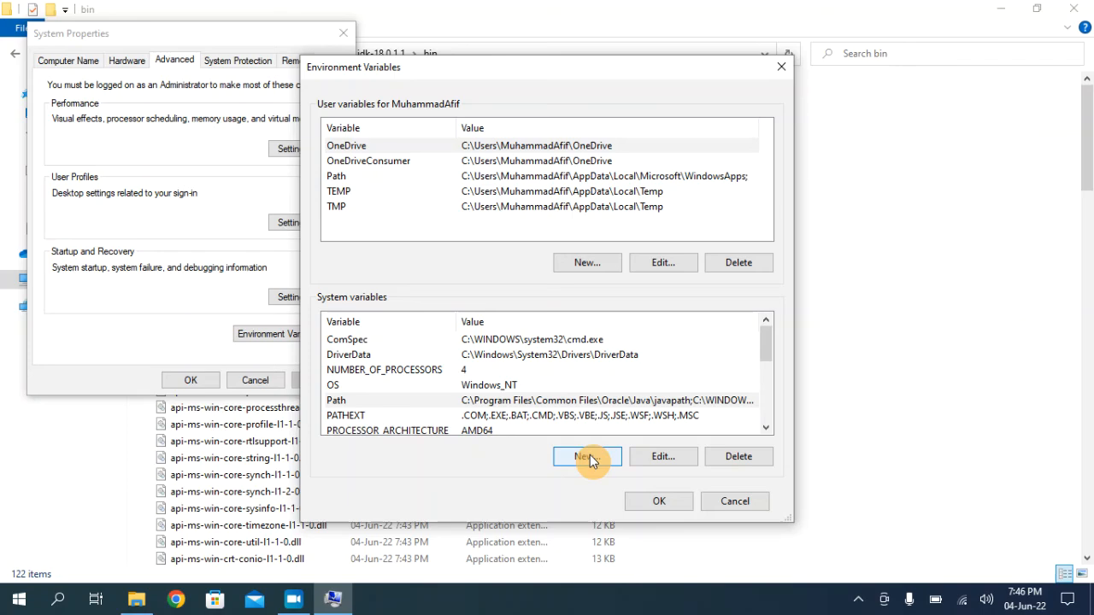
# Create a system variable named JAVA_HOME with the value C:\Program Files\Java\jdk-18.0.1.1
pyautogui.click(590, 459)
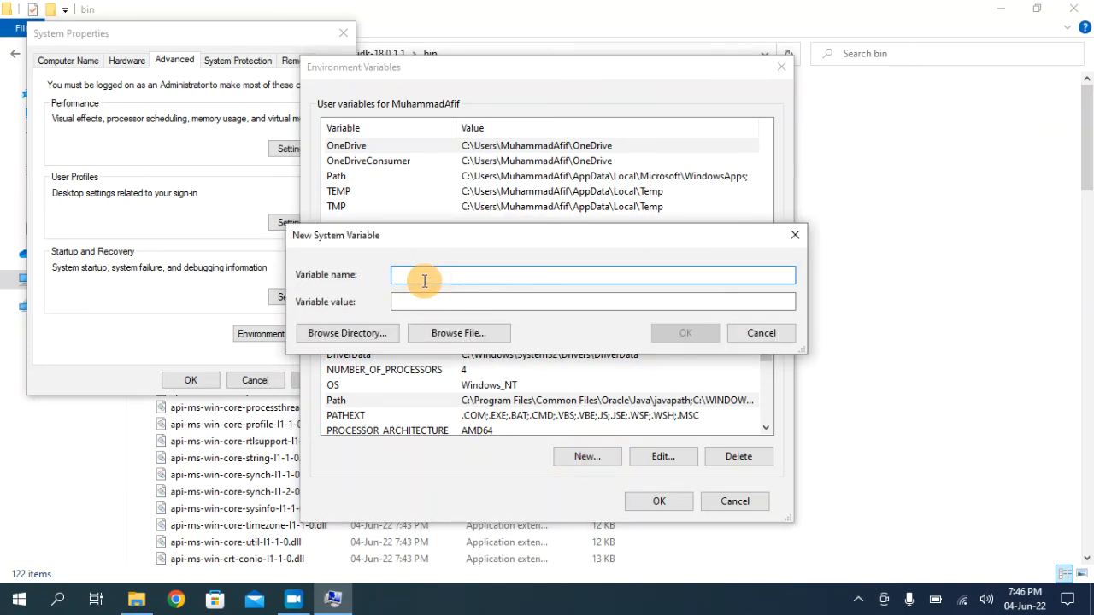
pyautogui.write('JAVA_HOME')
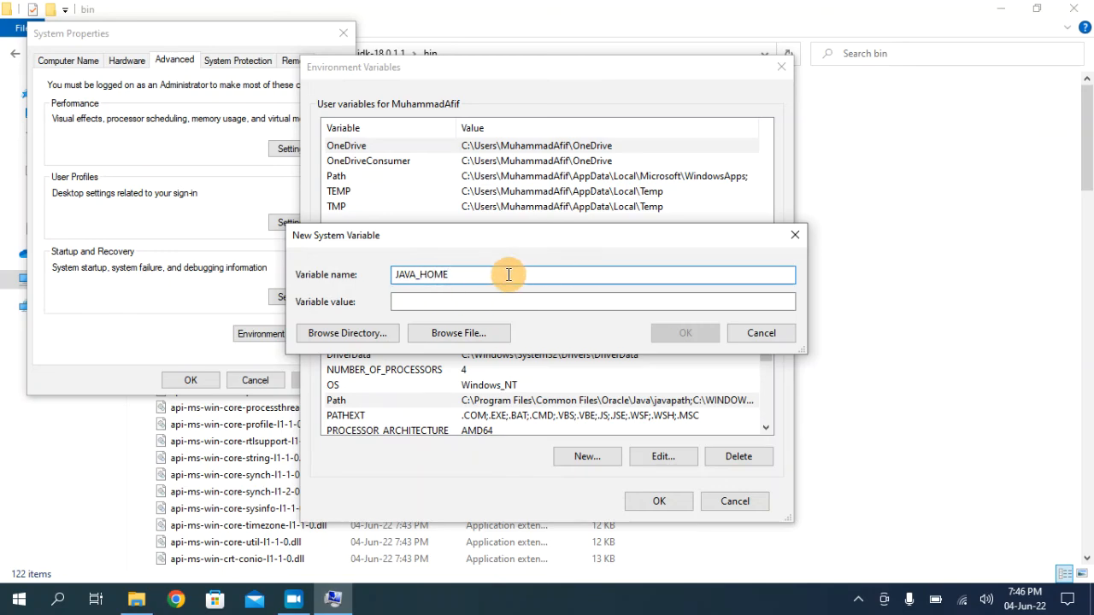
pyautogui.moveTo(470, 273); pyautogui.dragTo(399, 276)
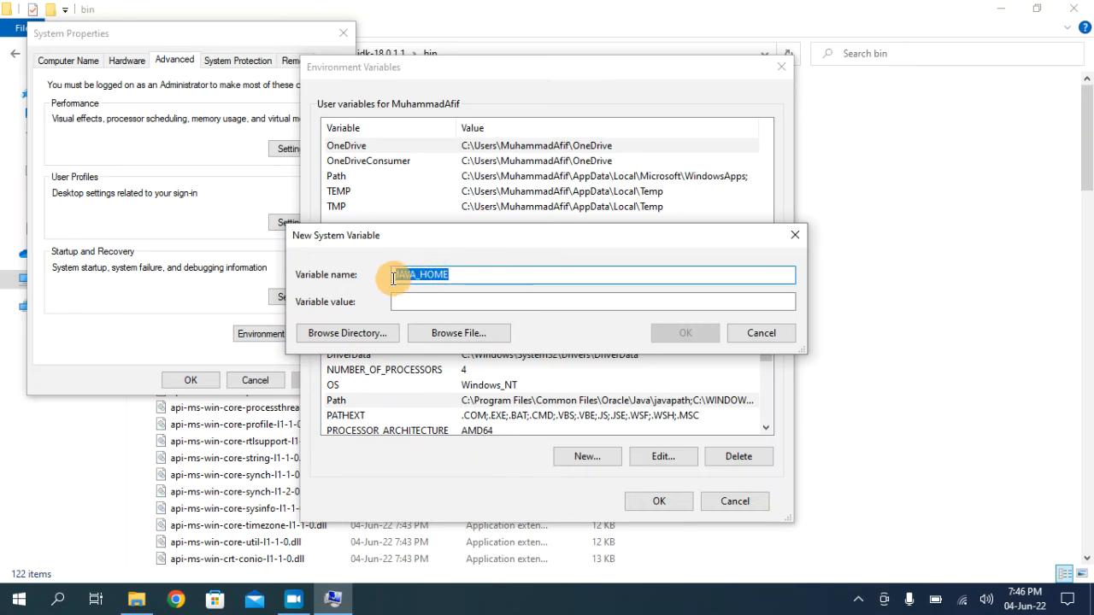
pyautogui.click(497, 301)
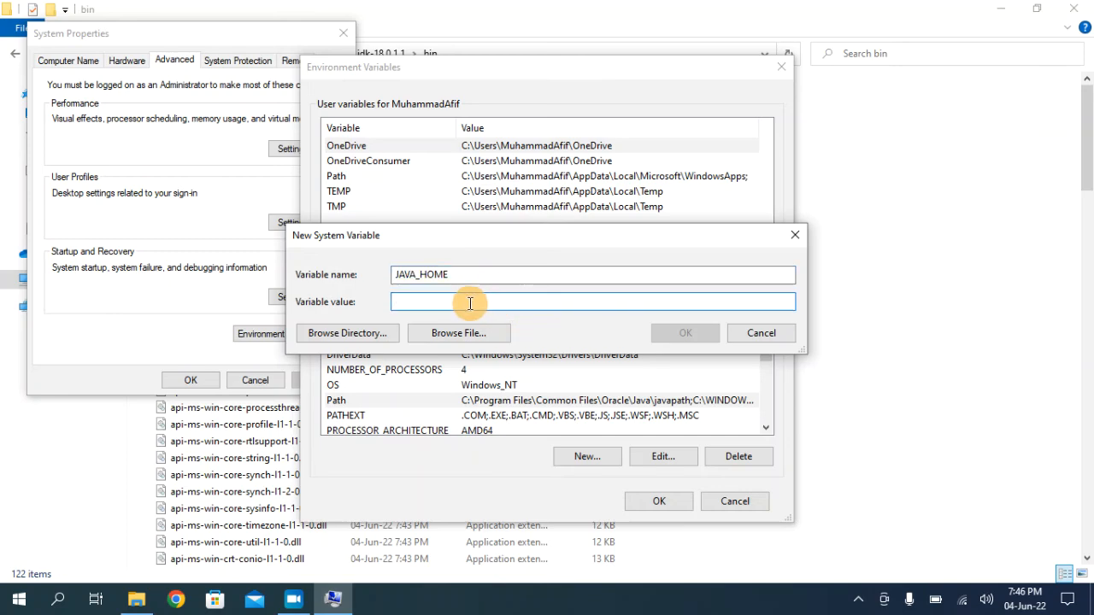
pyautogui.rightClick(459, 306)
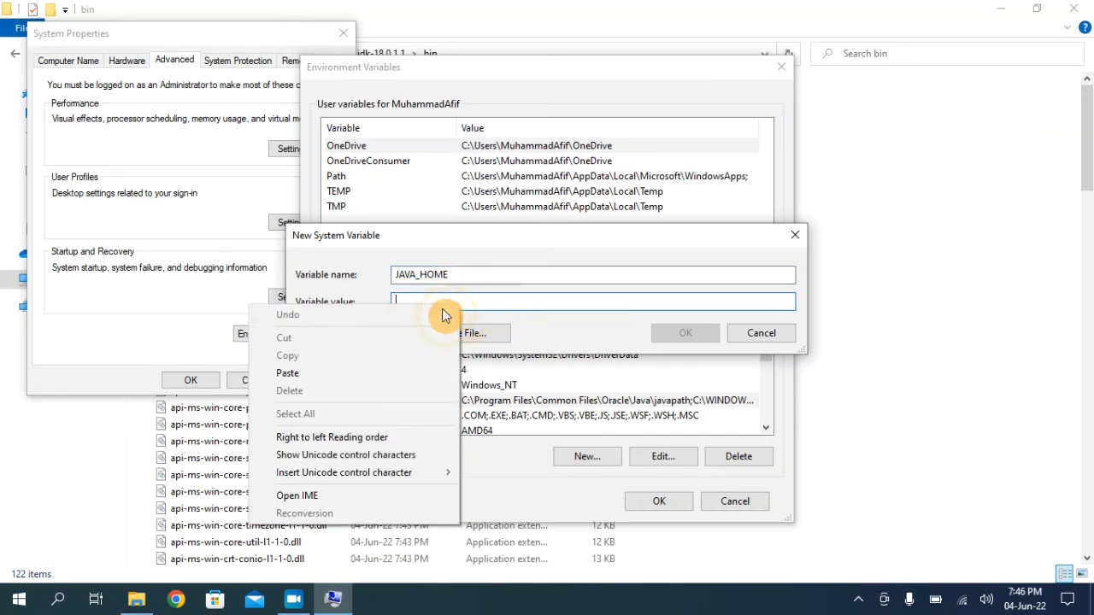
pyautogui.click(366, 365)
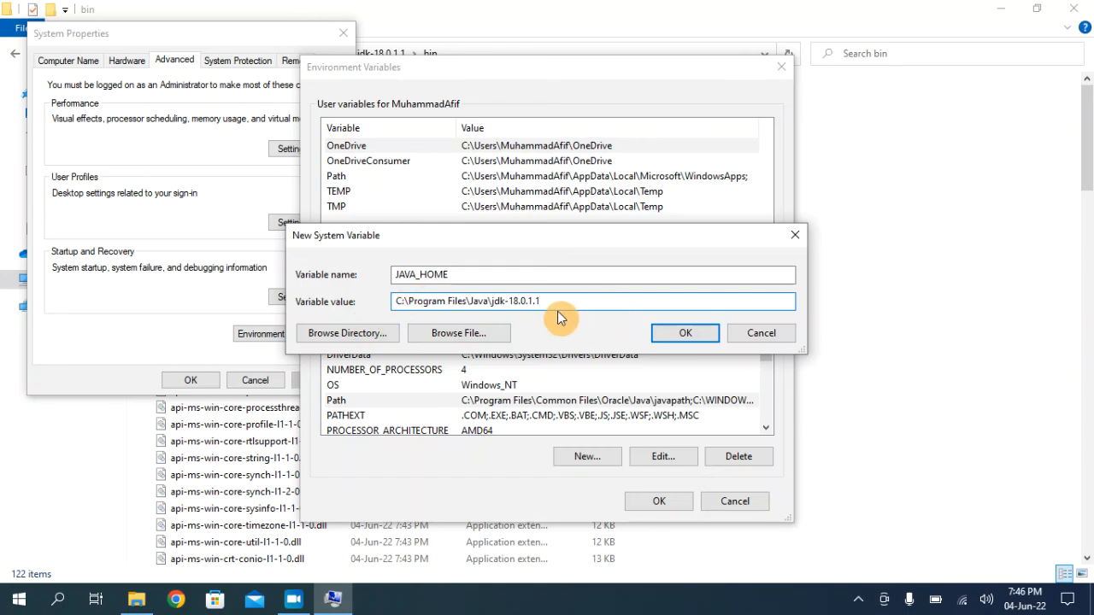
pyautogui.click(694, 339)
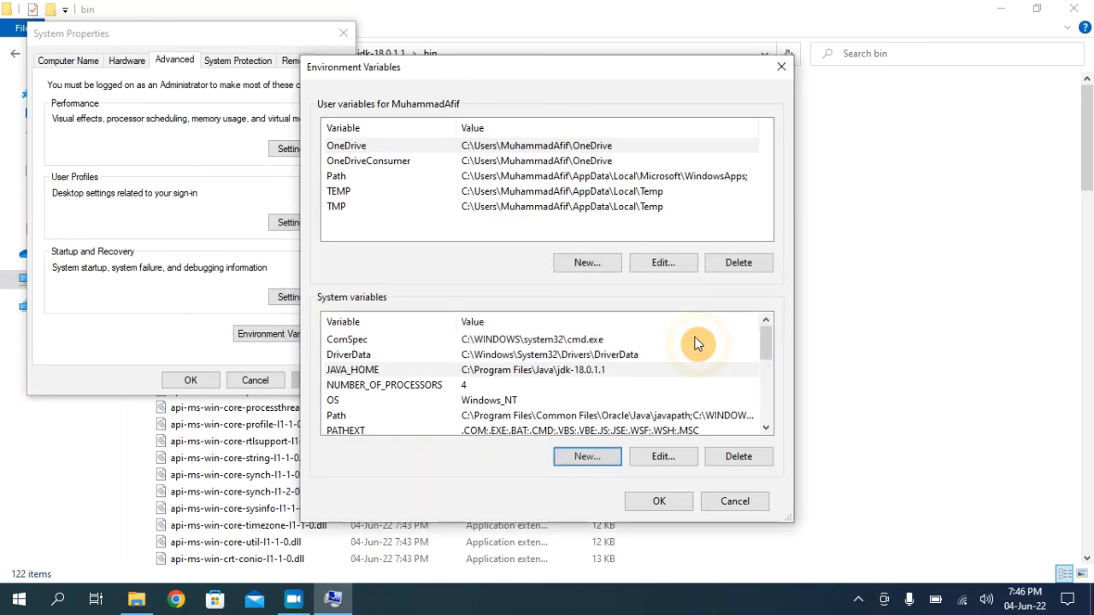
# Save the environment variable changes, then close System Properties and the File Explorer window
pyautogui.click(676, 509)
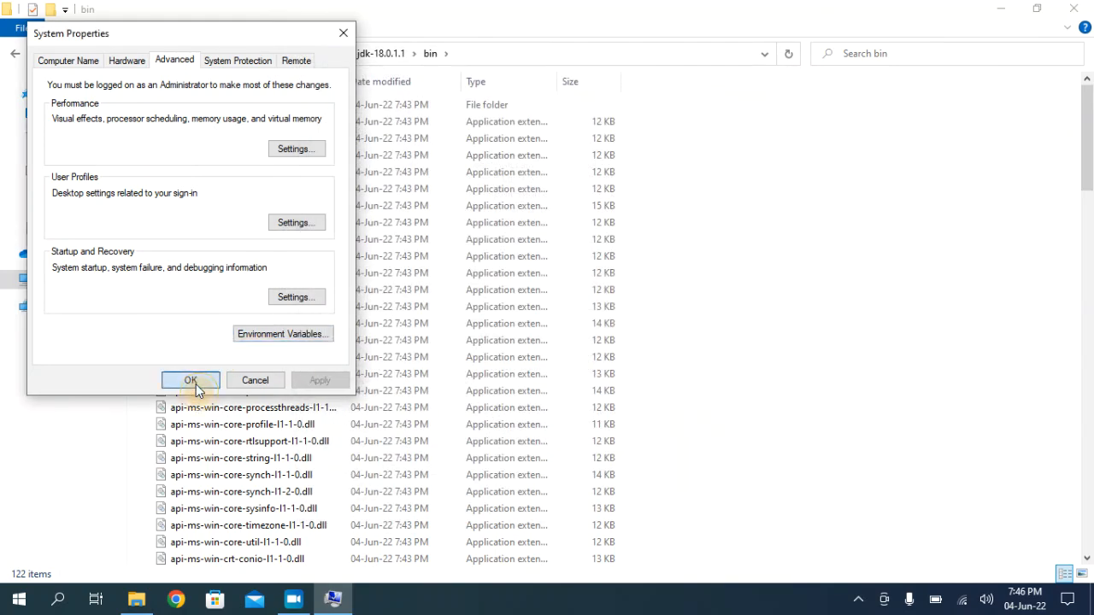
pyautogui.click(191, 381)
pyautogui.click(1073, 9)
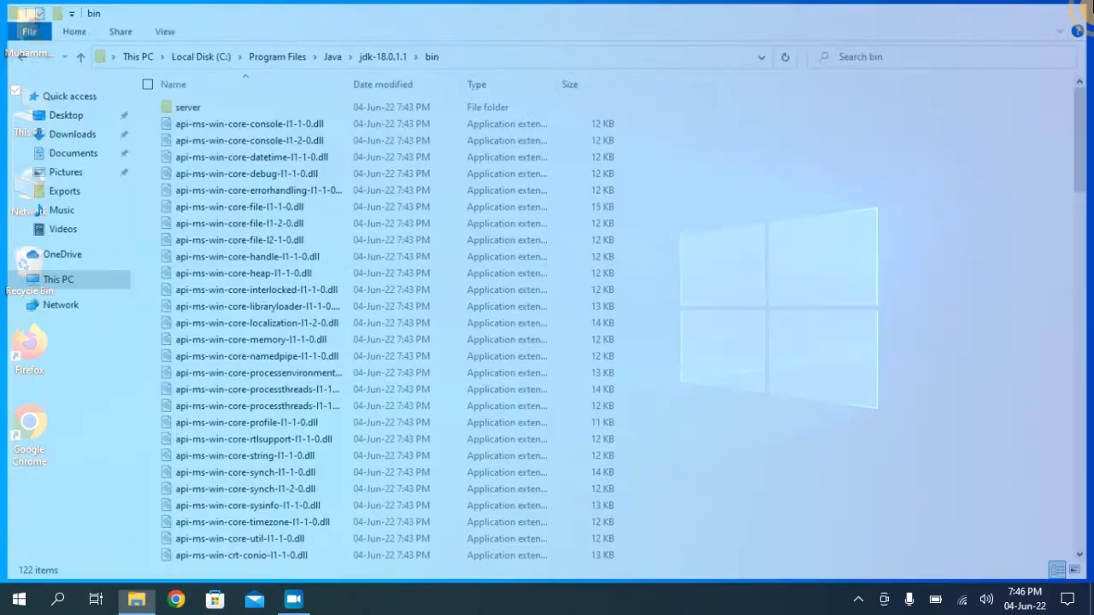
pyautogui.click(60, 601)
pyautogui.click(774, 343)
pyautogui.rightClick(773, 343)
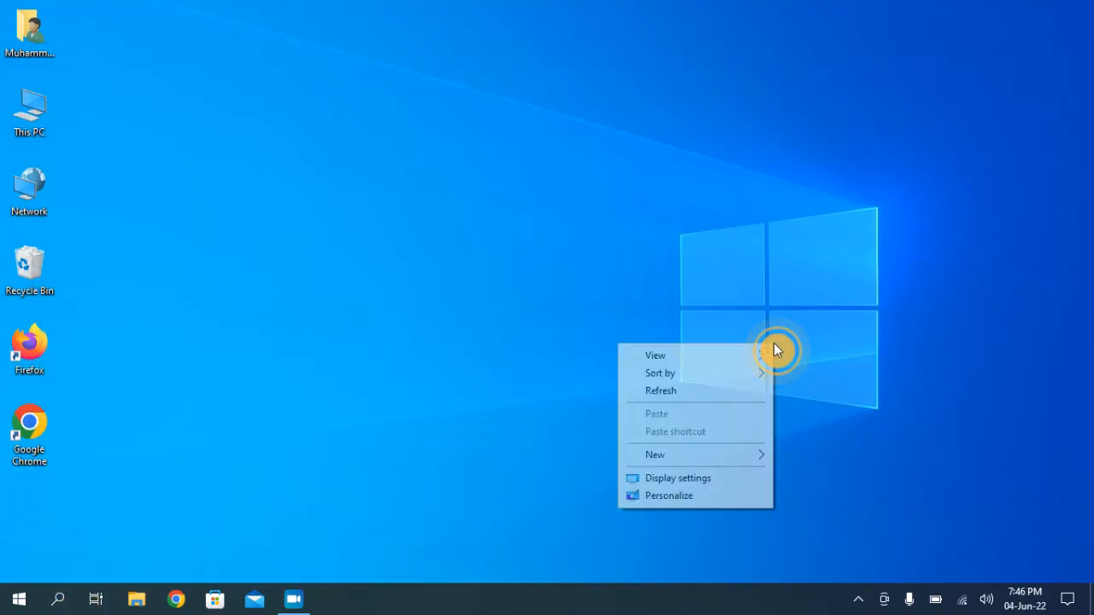
pyautogui.click(664, 389)
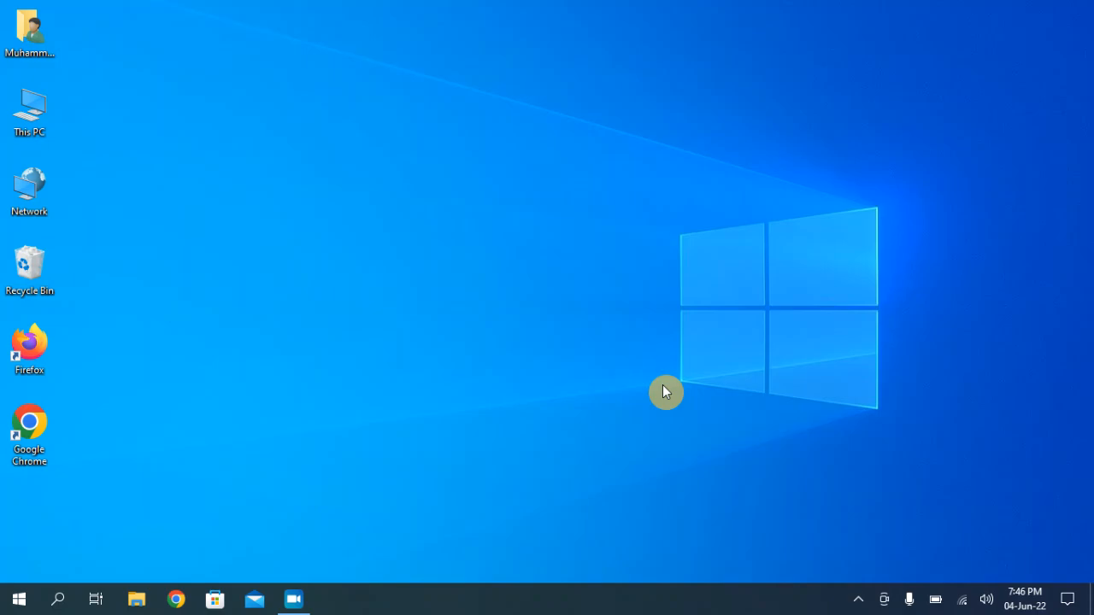
# Open Command Prompt and check the installed Java version with java --version
pyautogui.click(69, 600)
pyautogui.write('cmd')
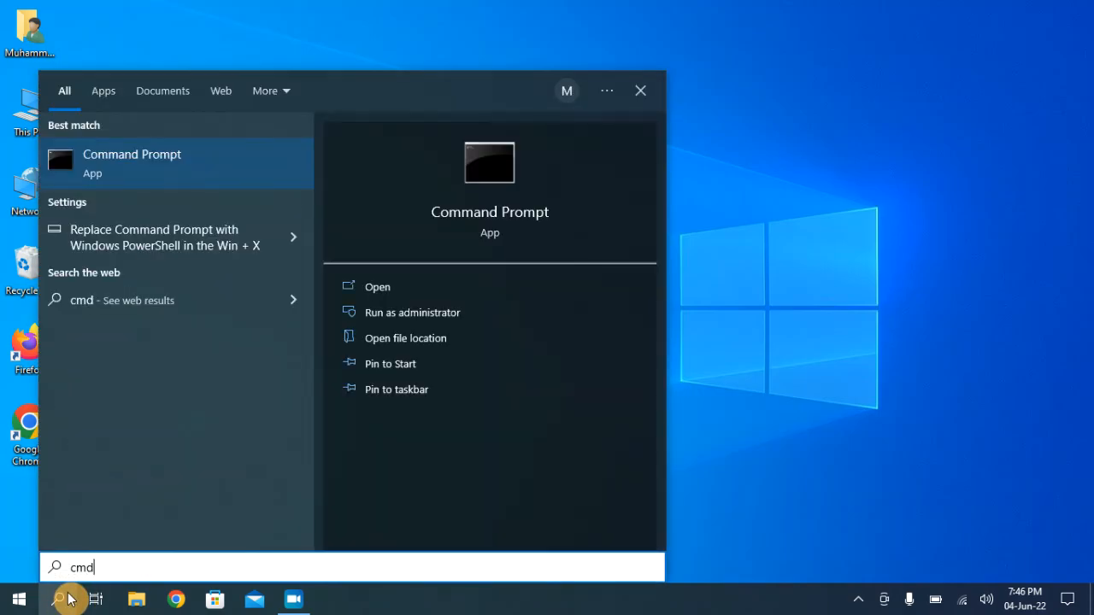
pyautogui.press('Return')
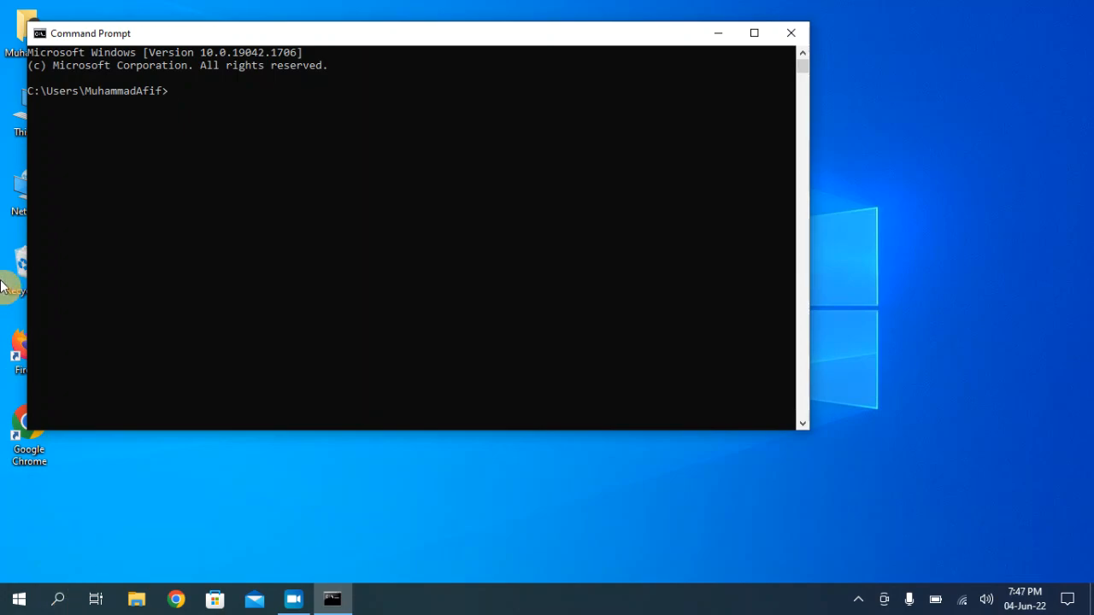
pyautogui.write('java --version')
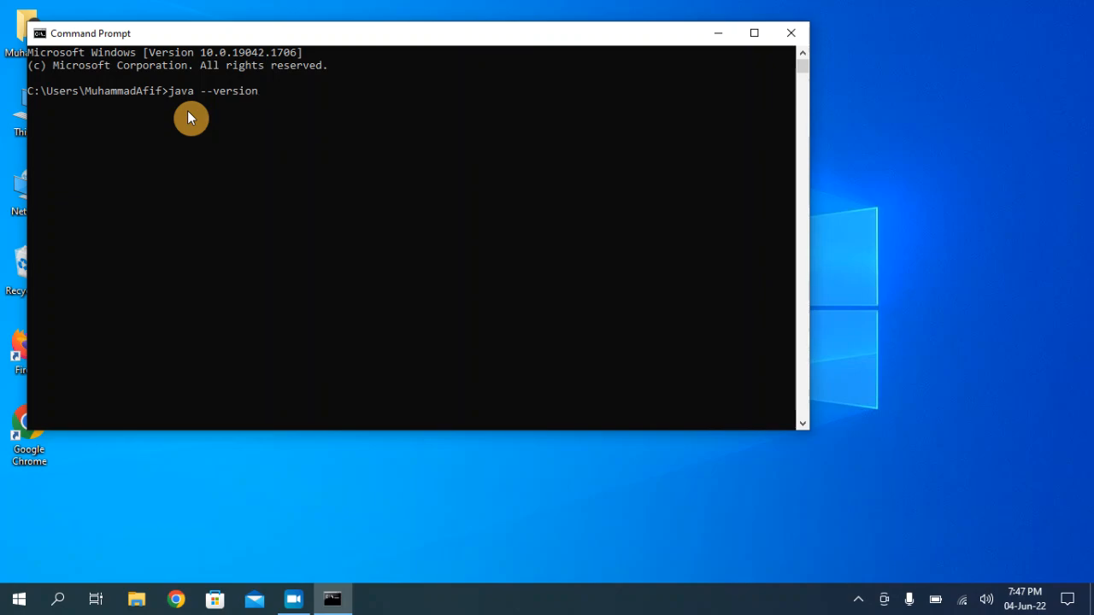
pyautogui.press('Return')
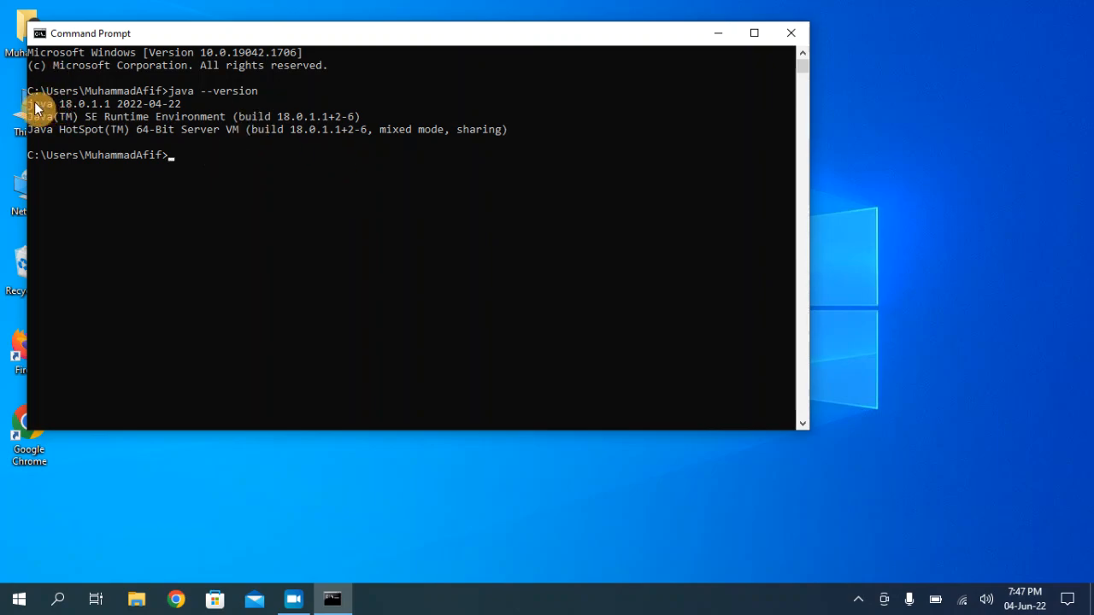
pyautogui.moveTo(31, 107); pyautogui.dragTo(503, 131)
pyautogui.click(329, 194)
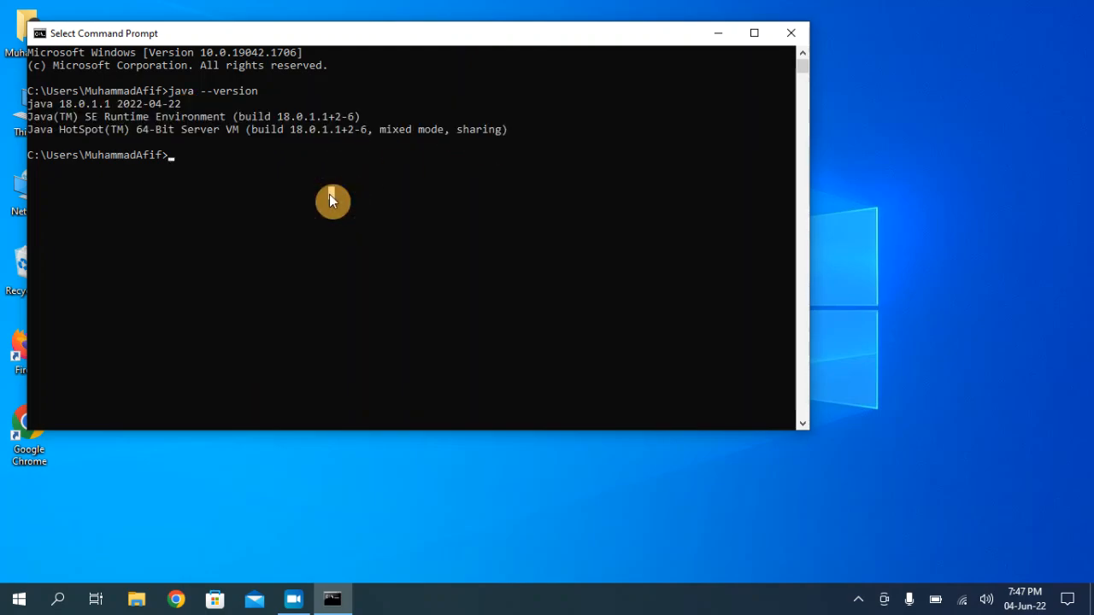